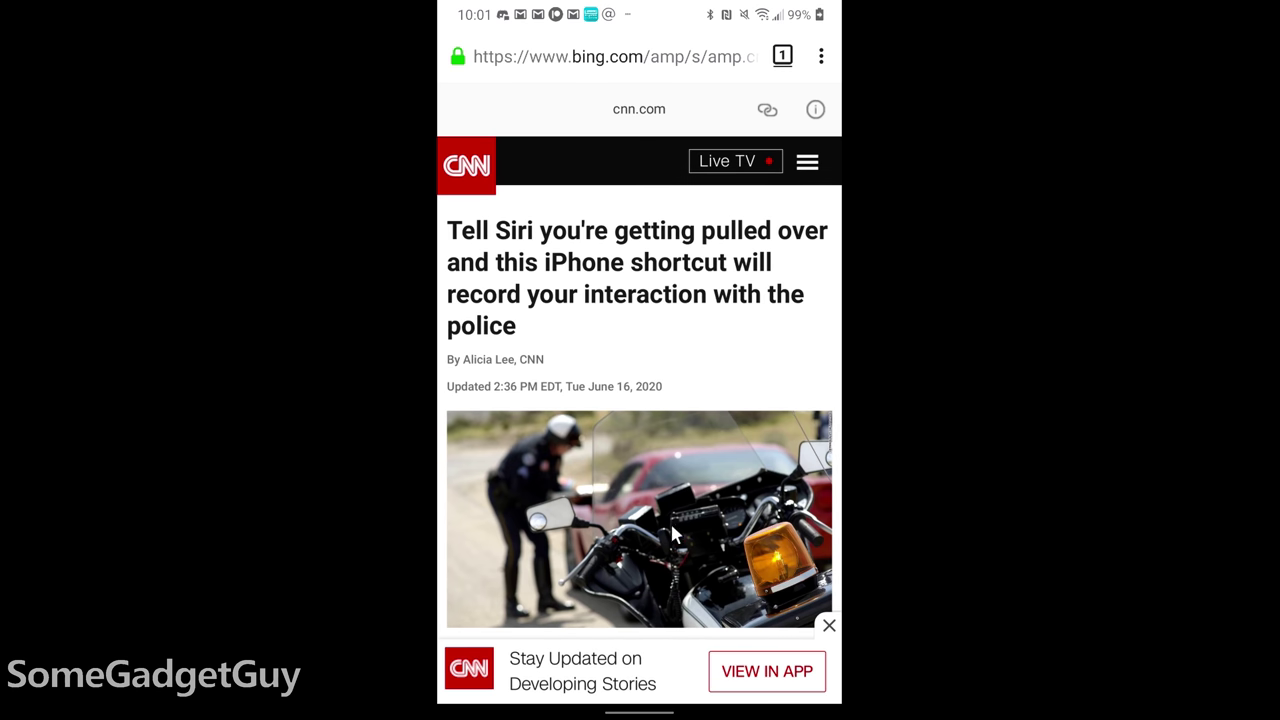
# - Read down the CNN article on the iPhone pulled-over shortcut, then bring up recent apps
pyautogui.scroll(-1, 670, 483)
pyautogui.scroll(-1, 670, 483)
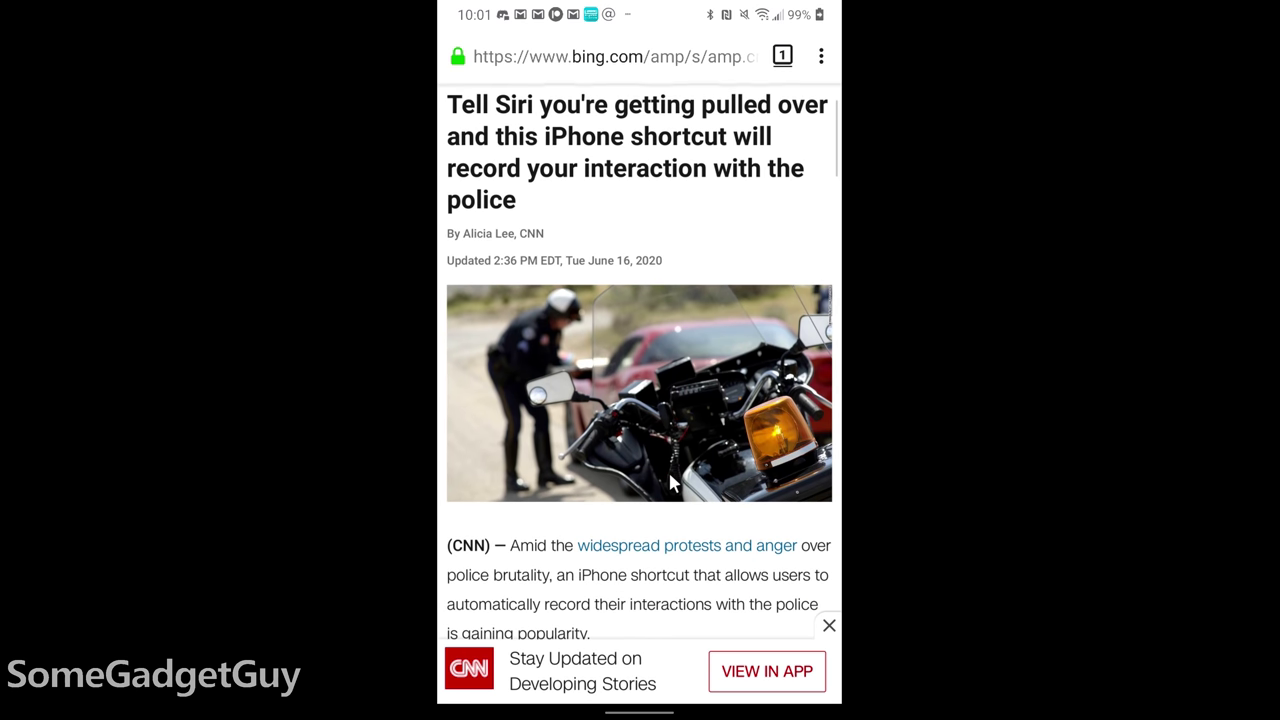
pyautogui.scroll(-2, 670, 483)
pyautogui.scroll(-2, 672, 483)
pyautogui.scroll(-1, 670, 483)
pyautogui.scroll(-1, 671, 480)
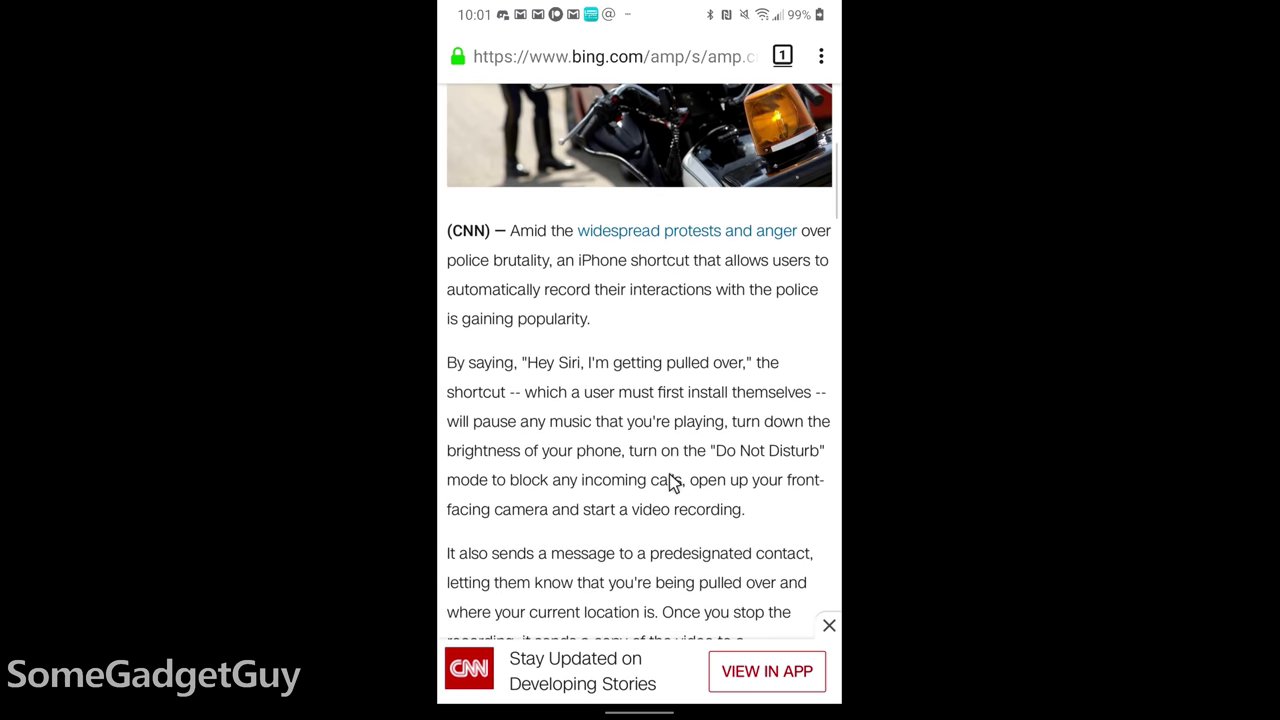
pyautogui.scroll(-2, 668, 485)
pyautogui.middleClick(675, 490)
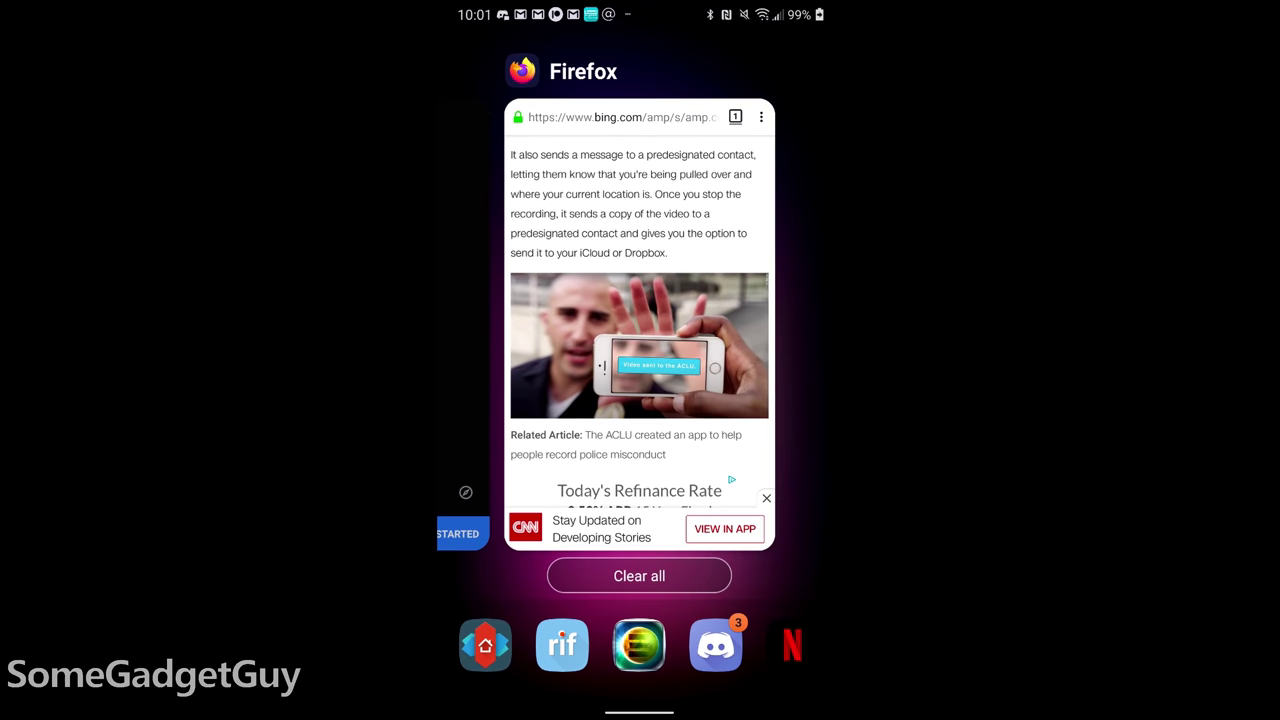
# - Switch to the Reddit 'Hey Google, I'm Being Pulled Over' post and scroll through its tutorial
pyautogui.hscroll(-2, 639, 325)
pyautogui.hscroll(-2, 639, 325)
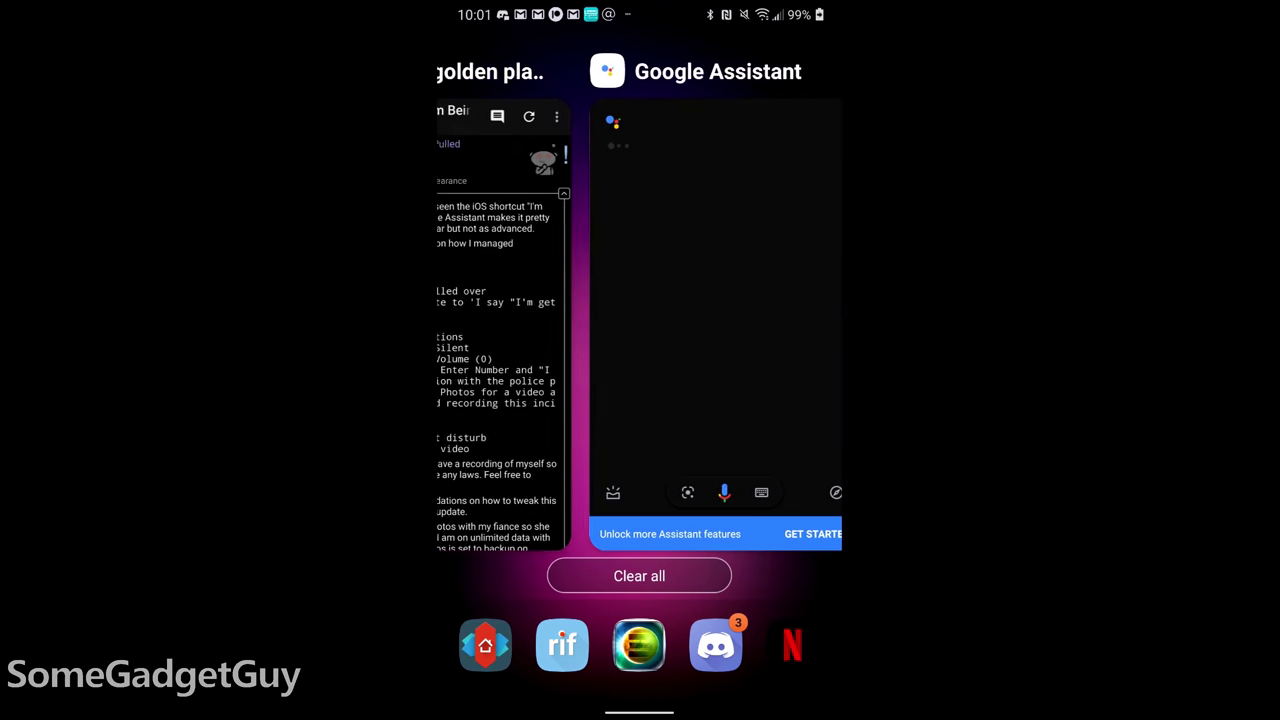
pyautogui.click(735, 441)
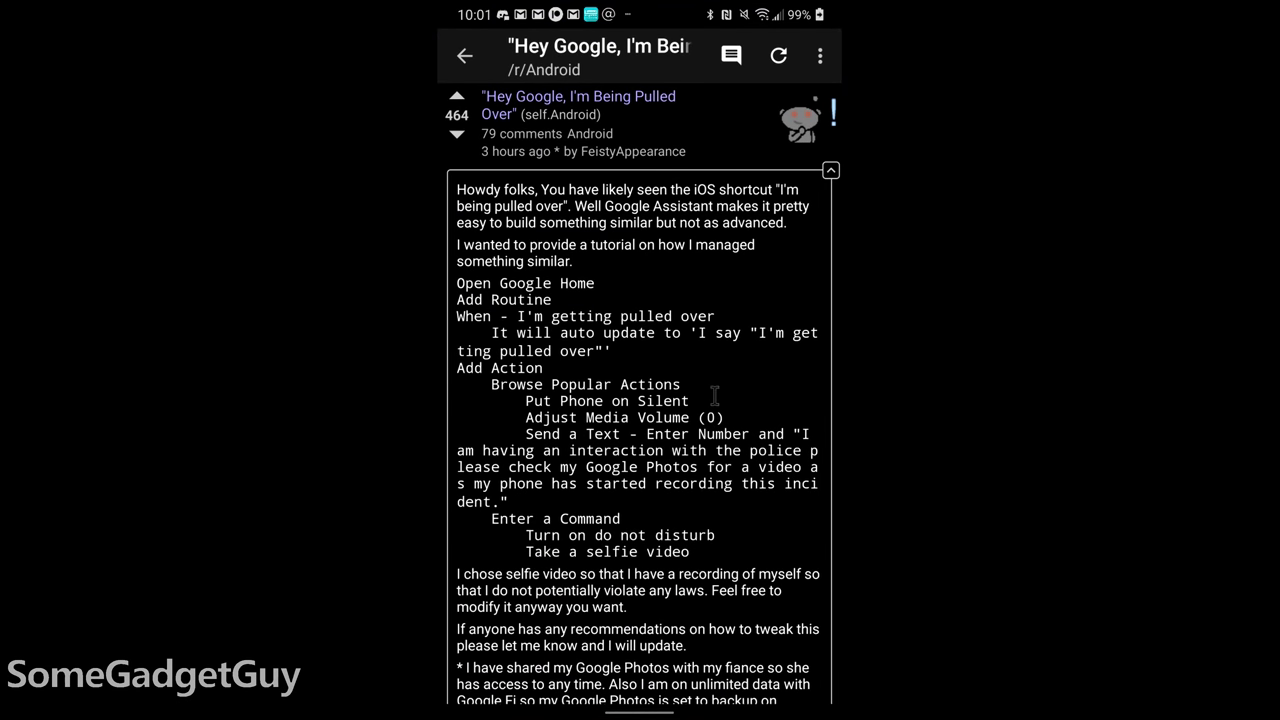
pyautogui.scroll(-5, 715, 397)
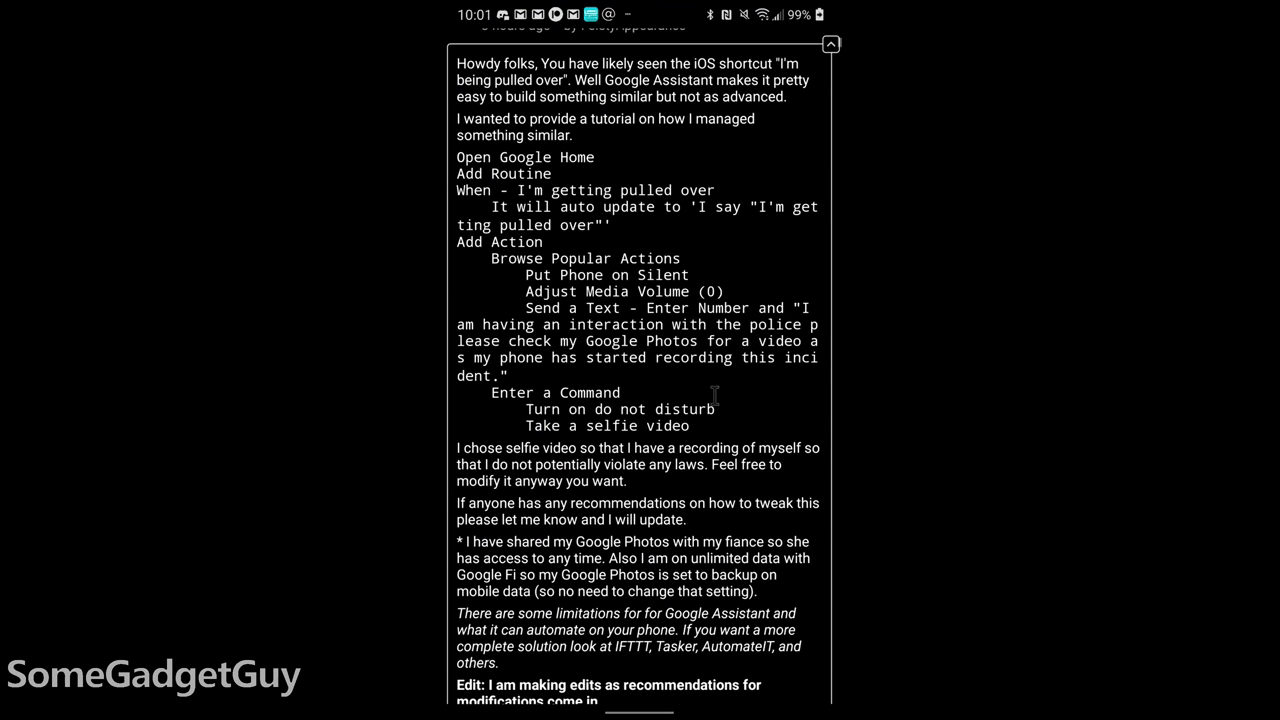
pyautogui.scroll(-2, 715, 397)
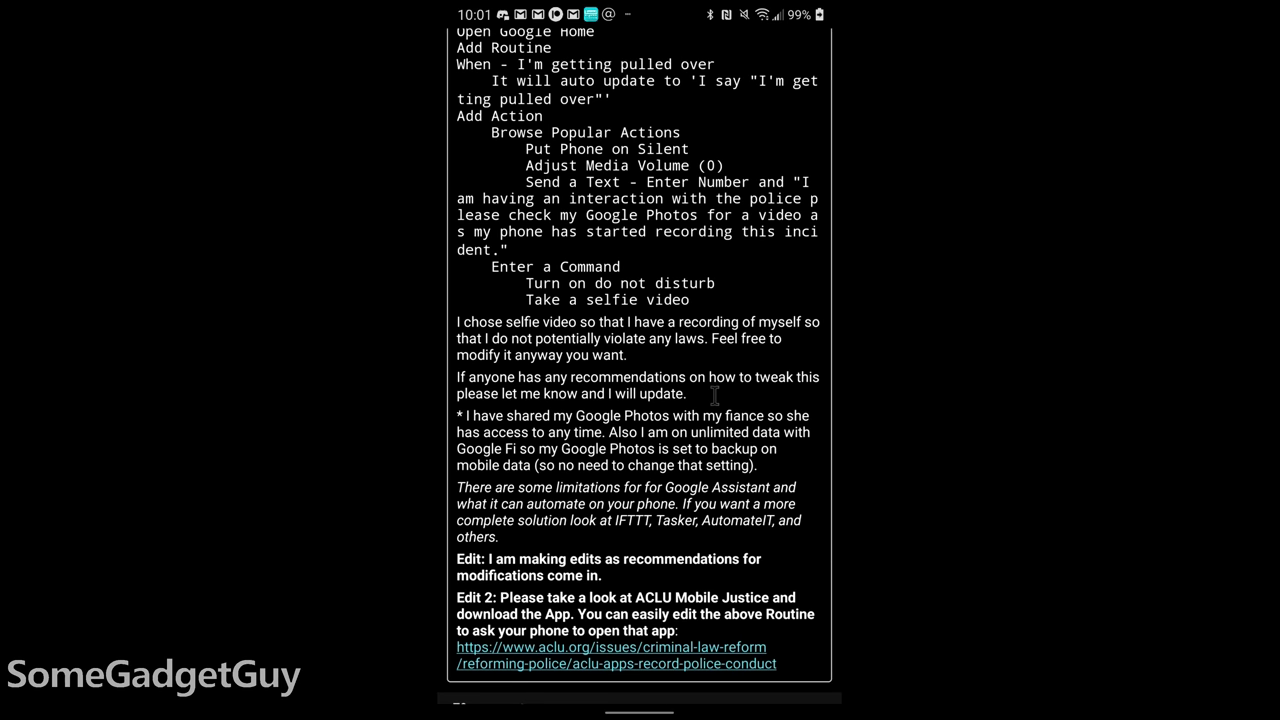
# - Launch Google Home from the app drawer and go to its Manage routines page
pyautogui.scroll(-5, 577, 371)
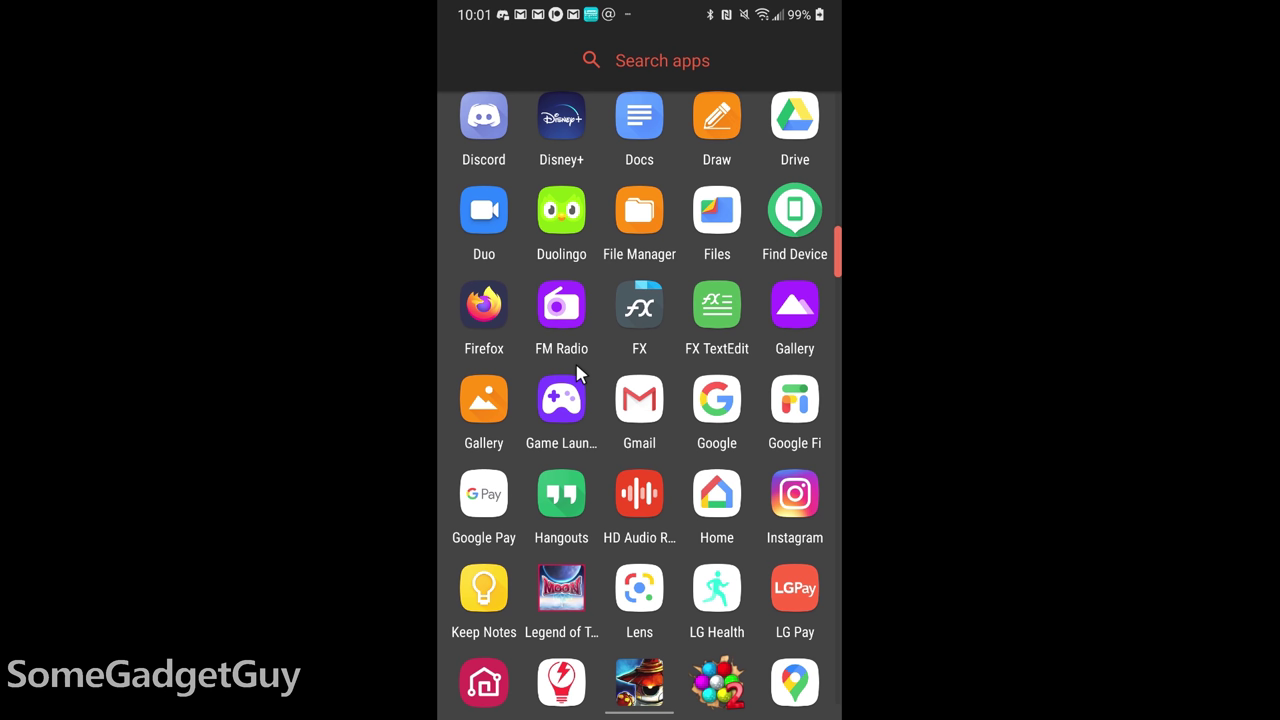
pyautogui.scroll(-1, 577, 371)
pyautogui.scroll(-3, 577, 371)
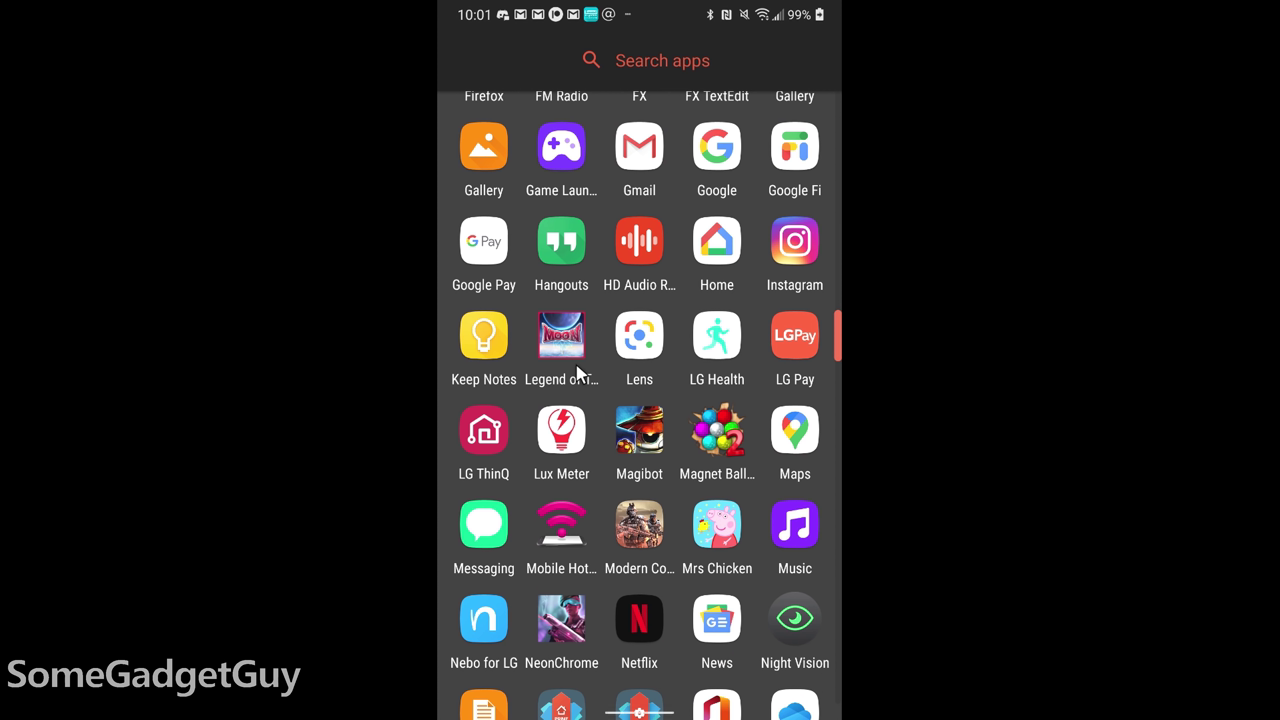
pyautogui.click(727, 247)
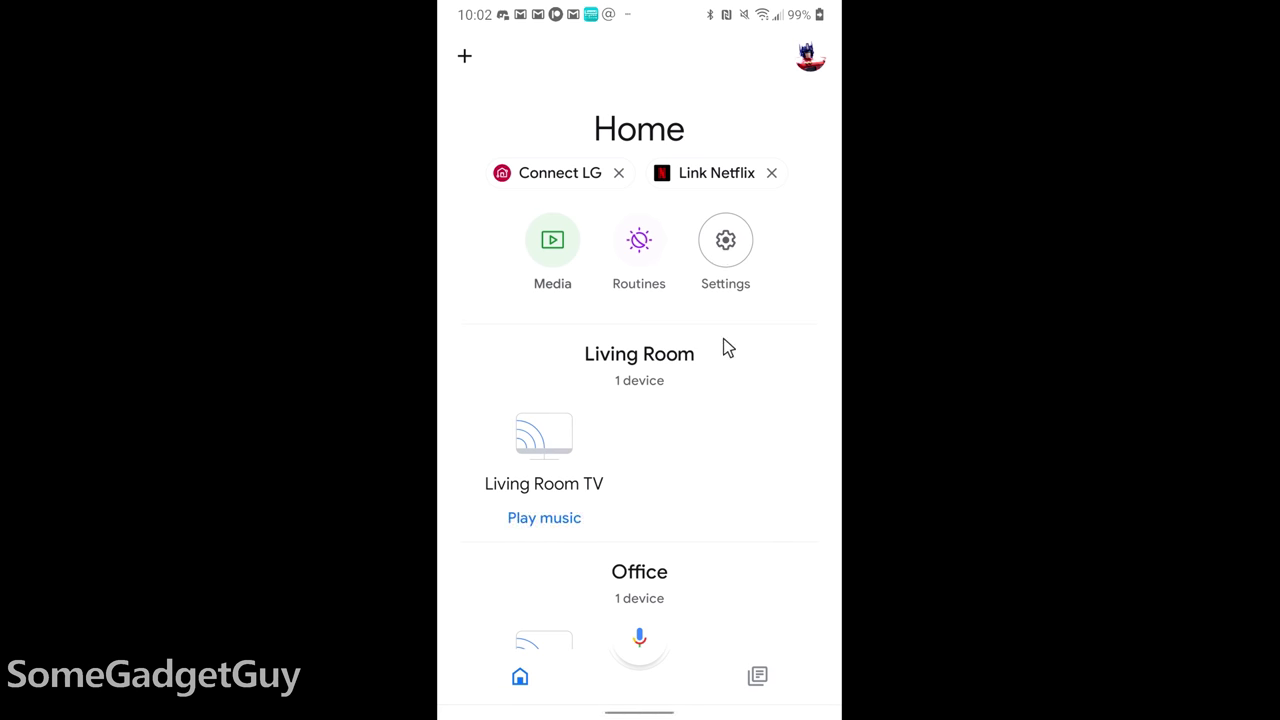
pyautogui.click(640, 246)
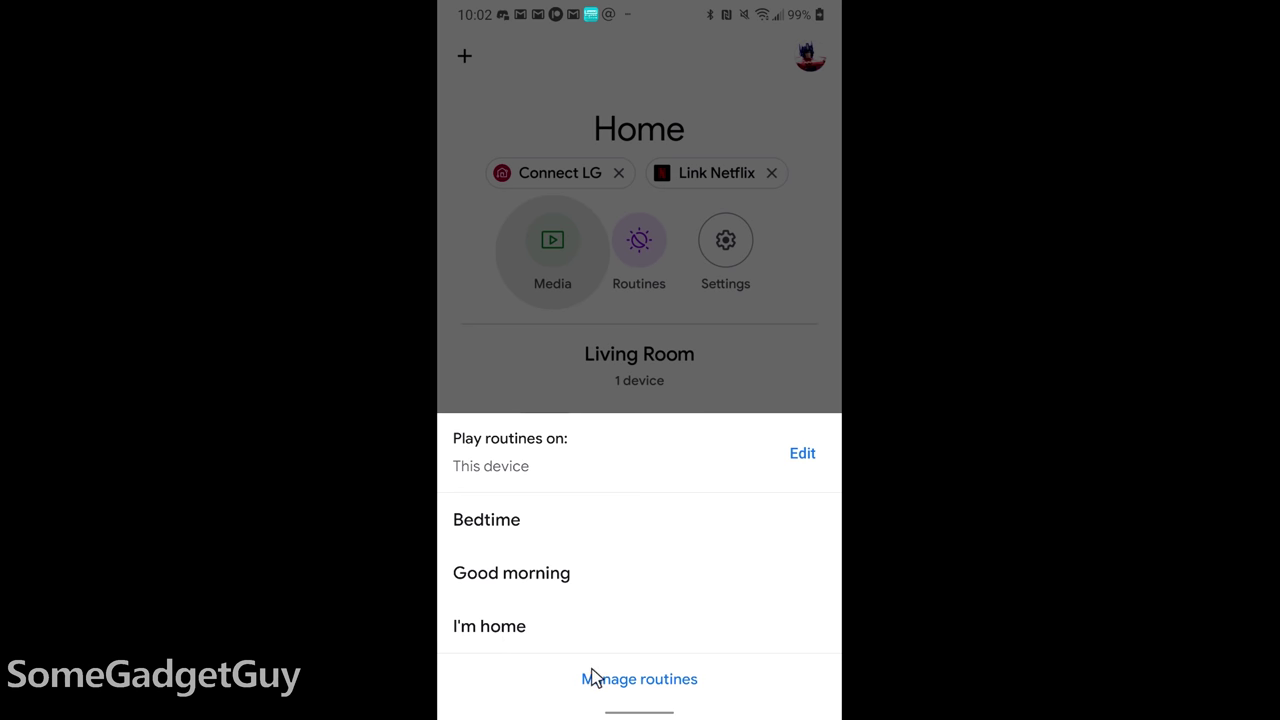
pyautogui.click(650, 681)
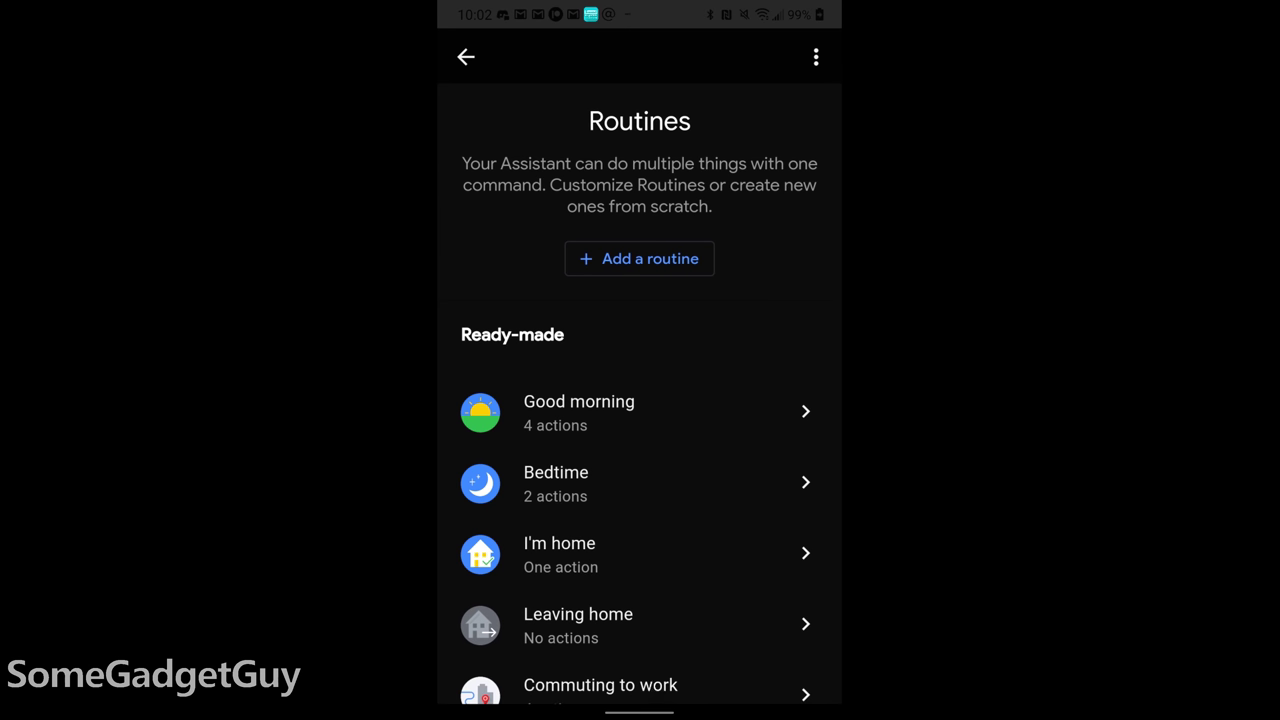
# - Add a new routine triggered by the voice command 'I'm getting pulled over'
pyautogui.click(639, 258)
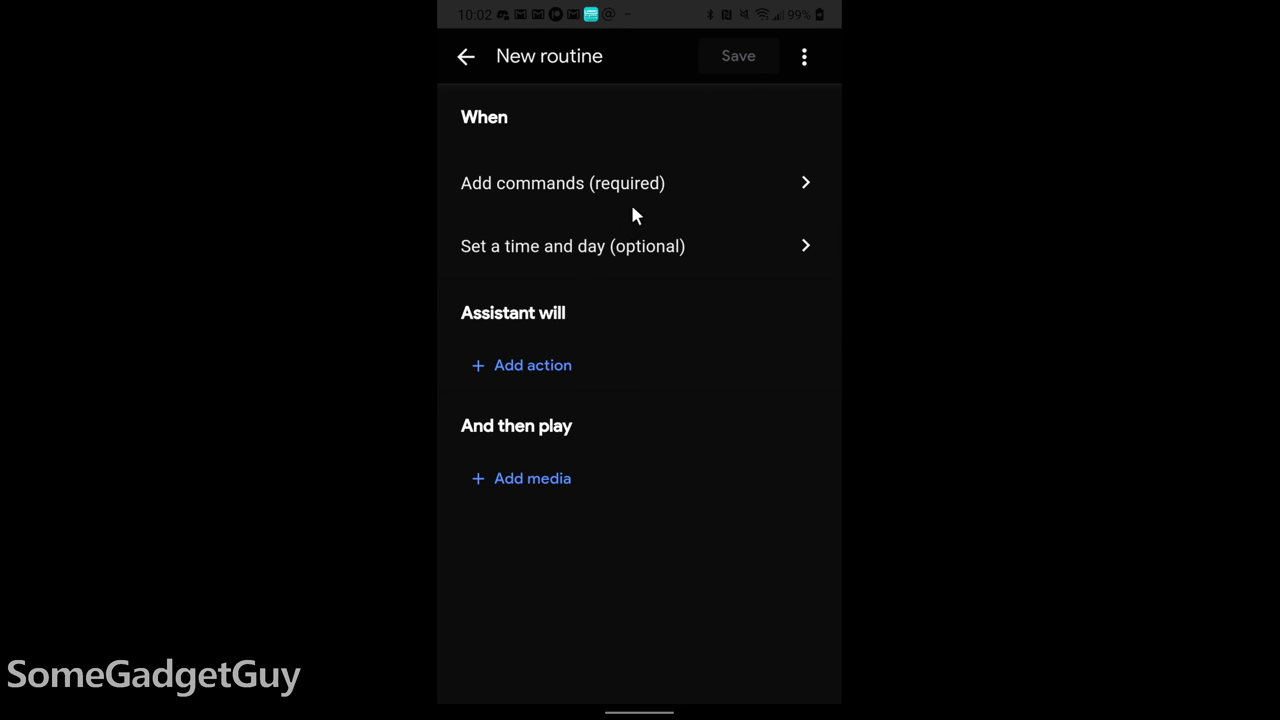
pyautogui.click(747, 190)
pyautogui.write('m')
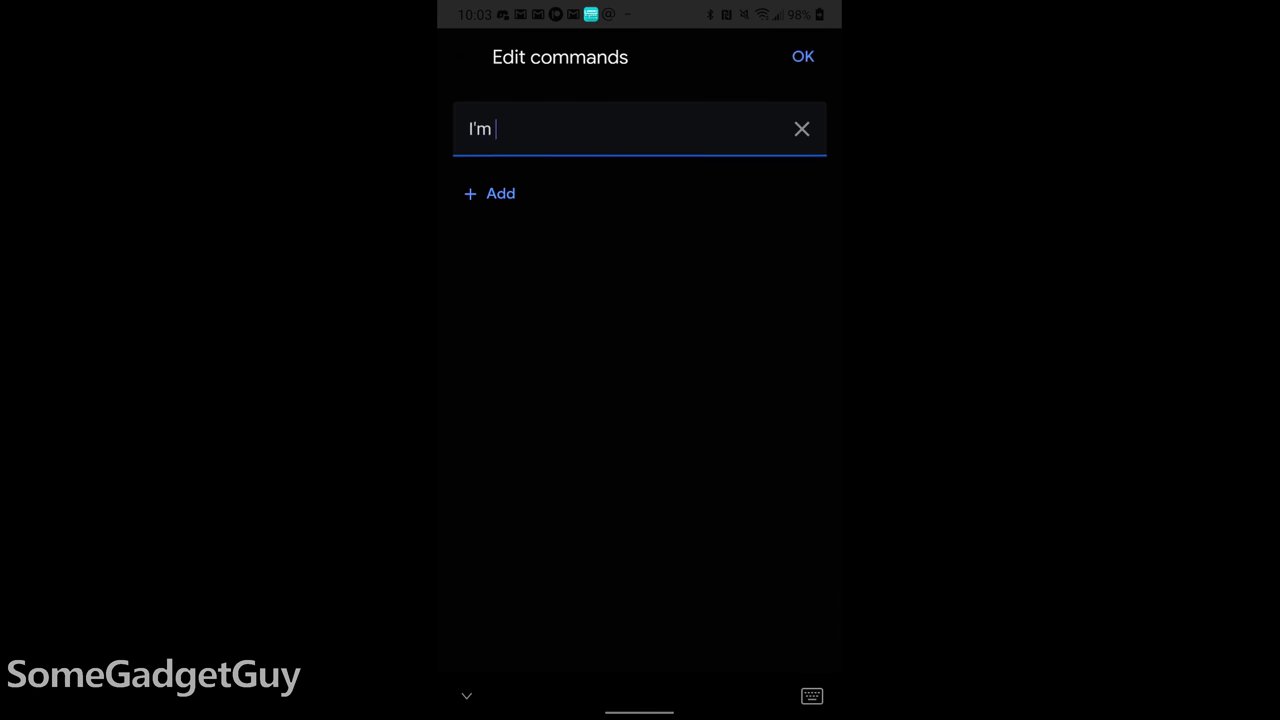
pyautogui.write(' getting ')
pyautogui.write('pulled ov')
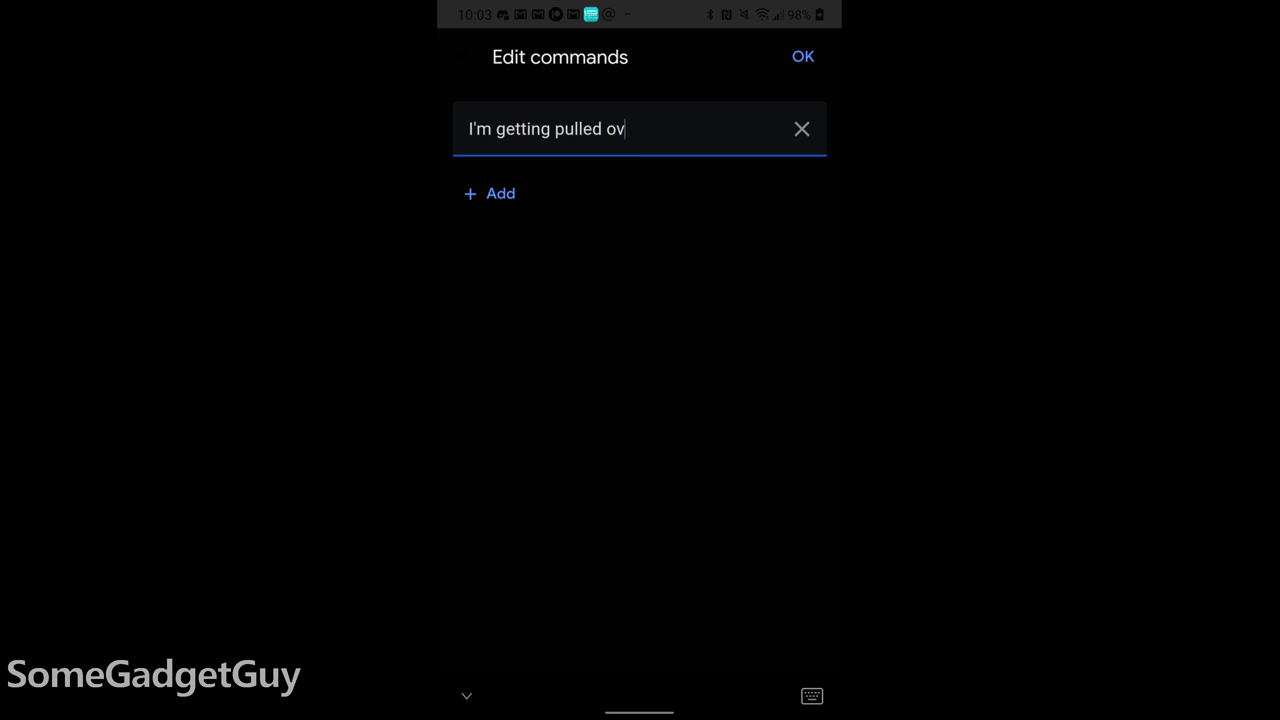
pyautogui.write('er')
pyautogui.click(804, 58)
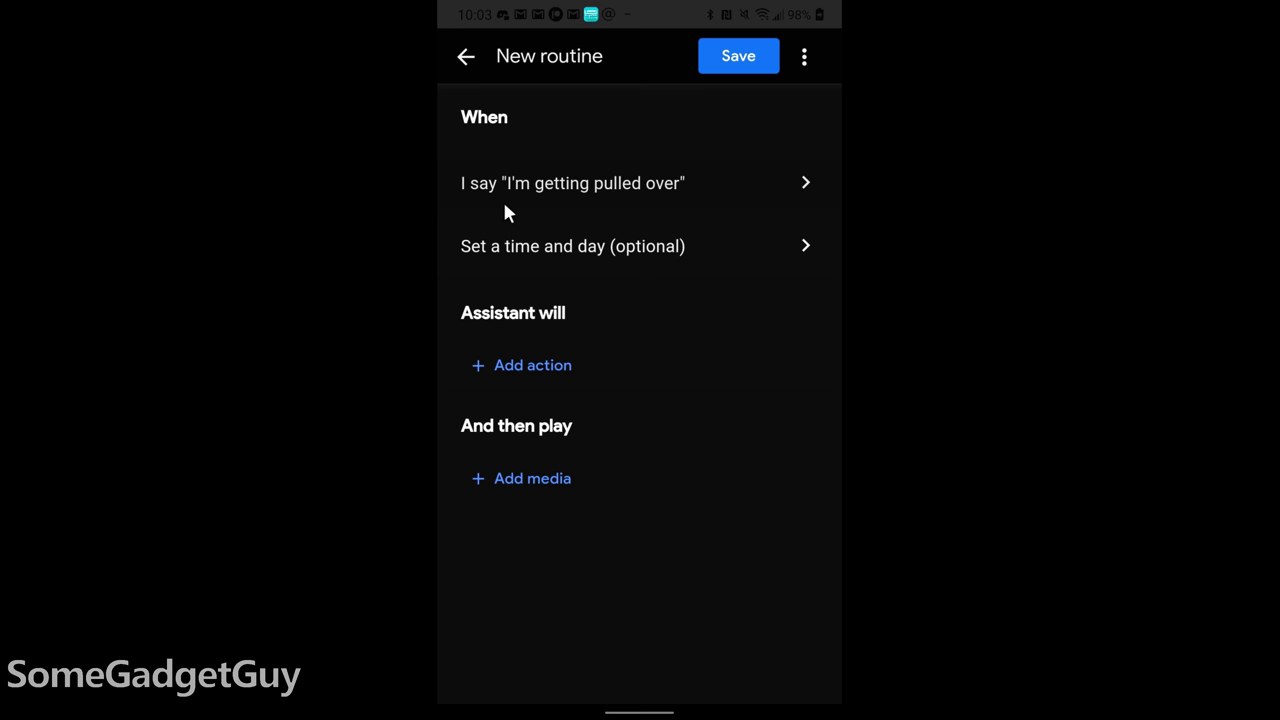
# - Start adding an action and browse the popular ready-made actions list
pyautogui.click(530, 367)
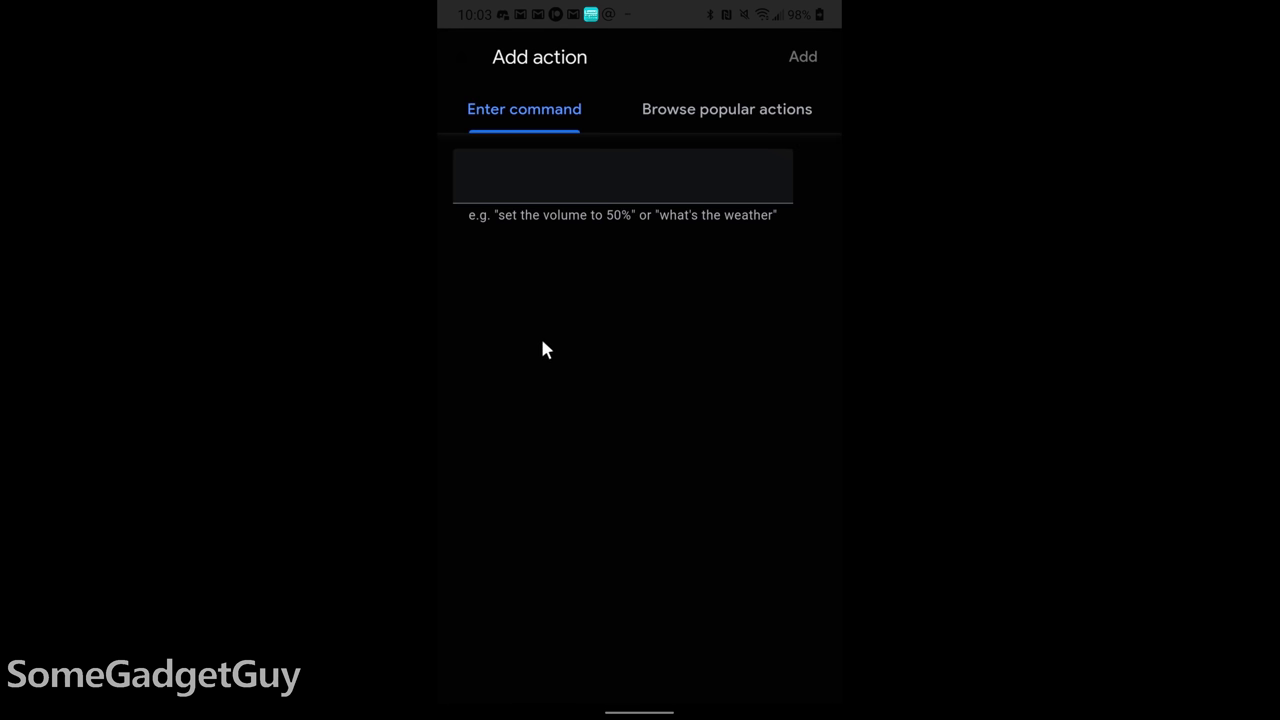
pyautogui.click(737, 116)
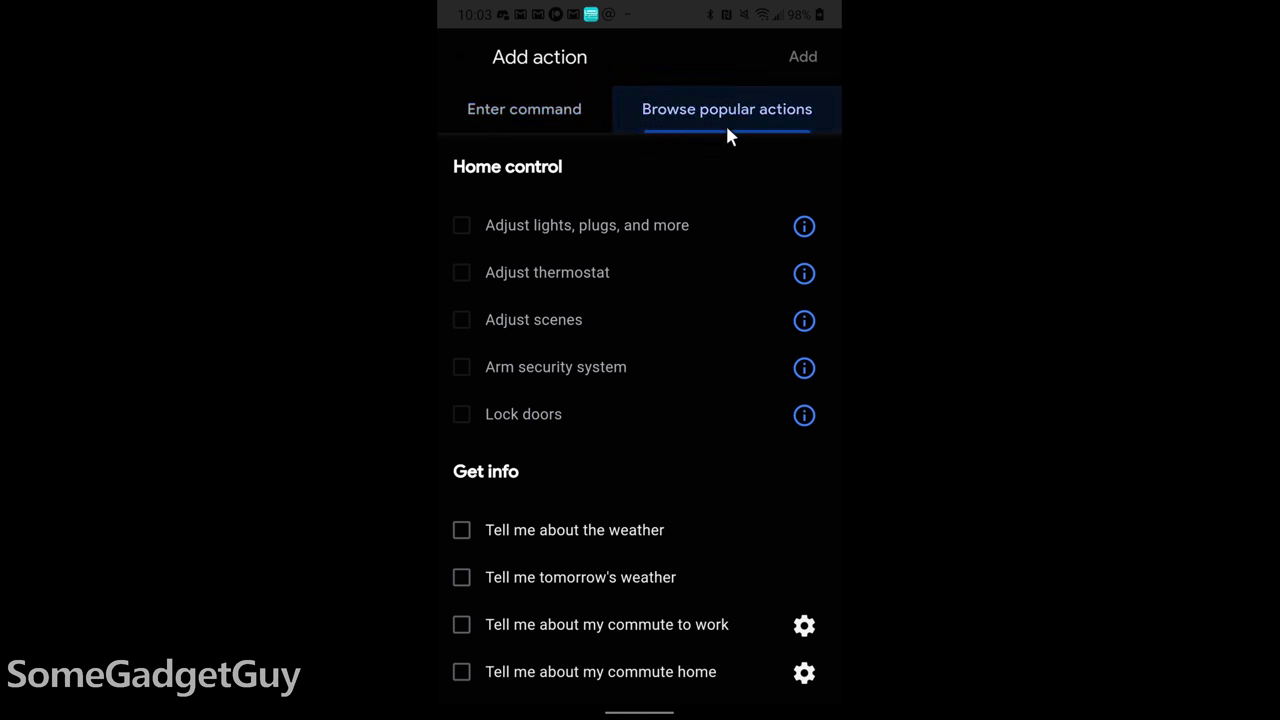
pyautogui.scroll(-5, 743, 145)
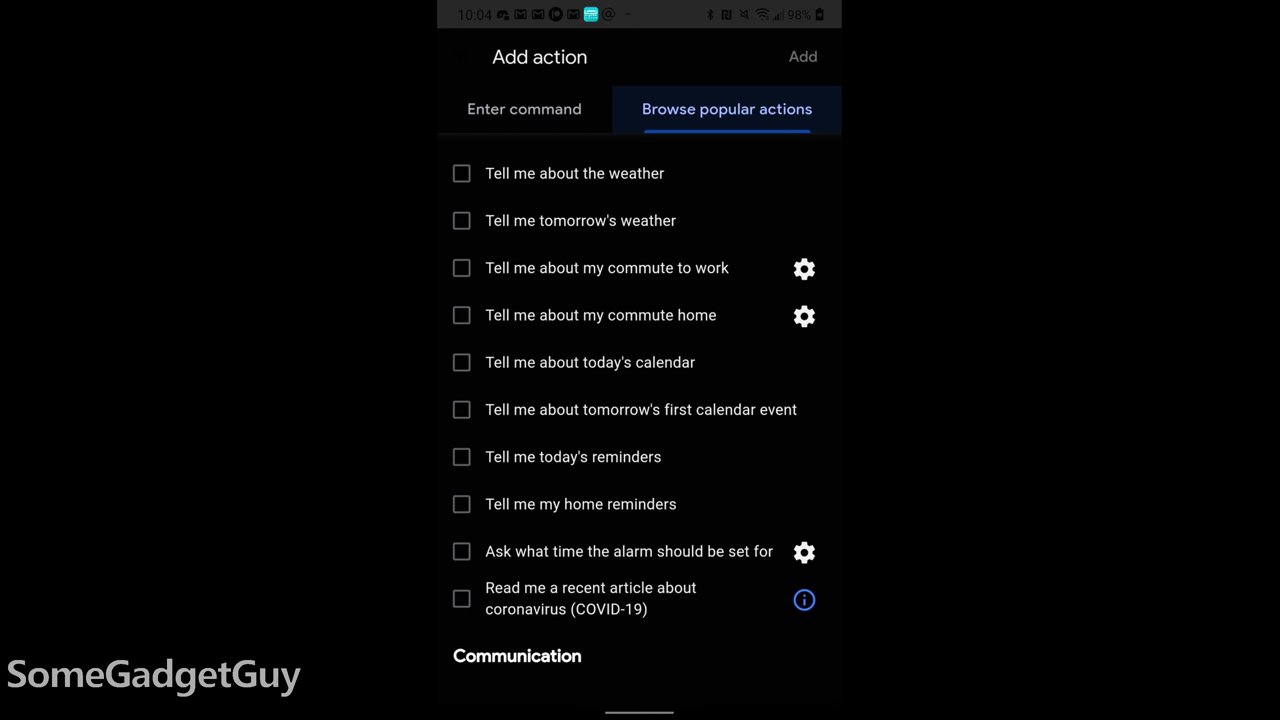
pyautogui.scroll(-2, 743, 145)
pyautogui.scroll(-3, 634, 417)
pyautogui.scroll(-1, 634, 417)
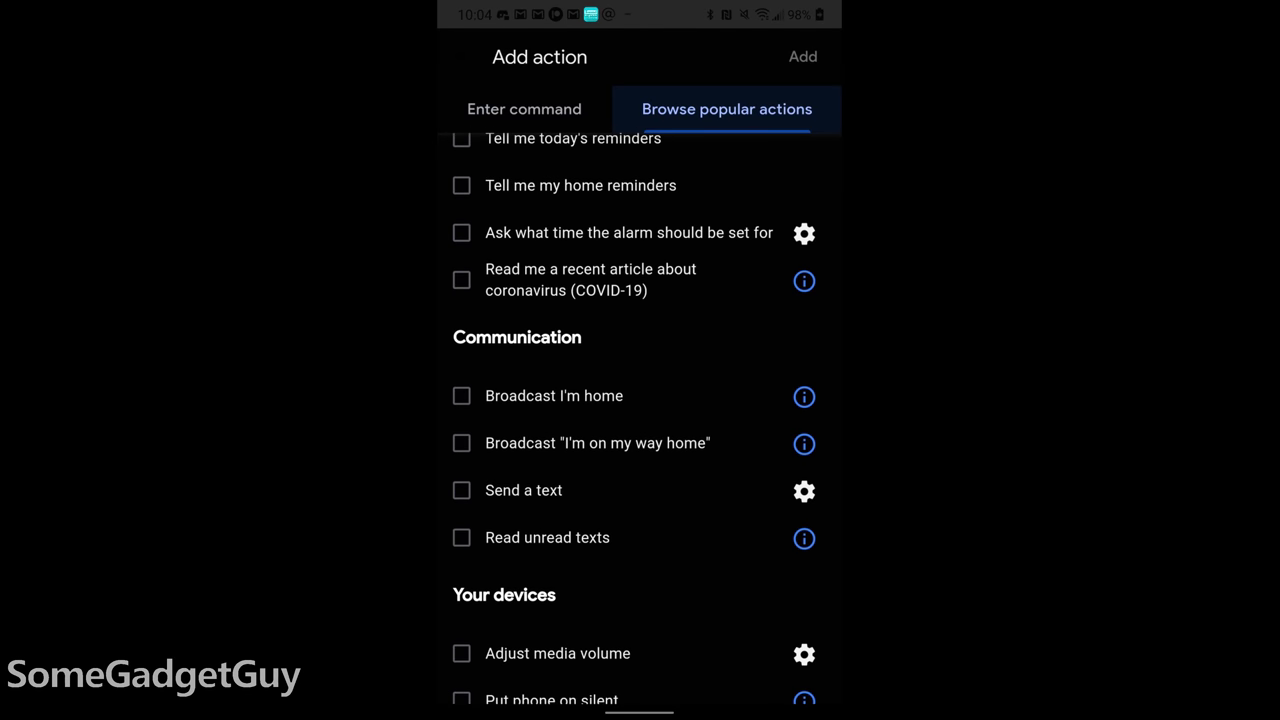
pyautogui.scroll(-2, 634, 419)
pyautogui.scroll(-1, 634, 419)
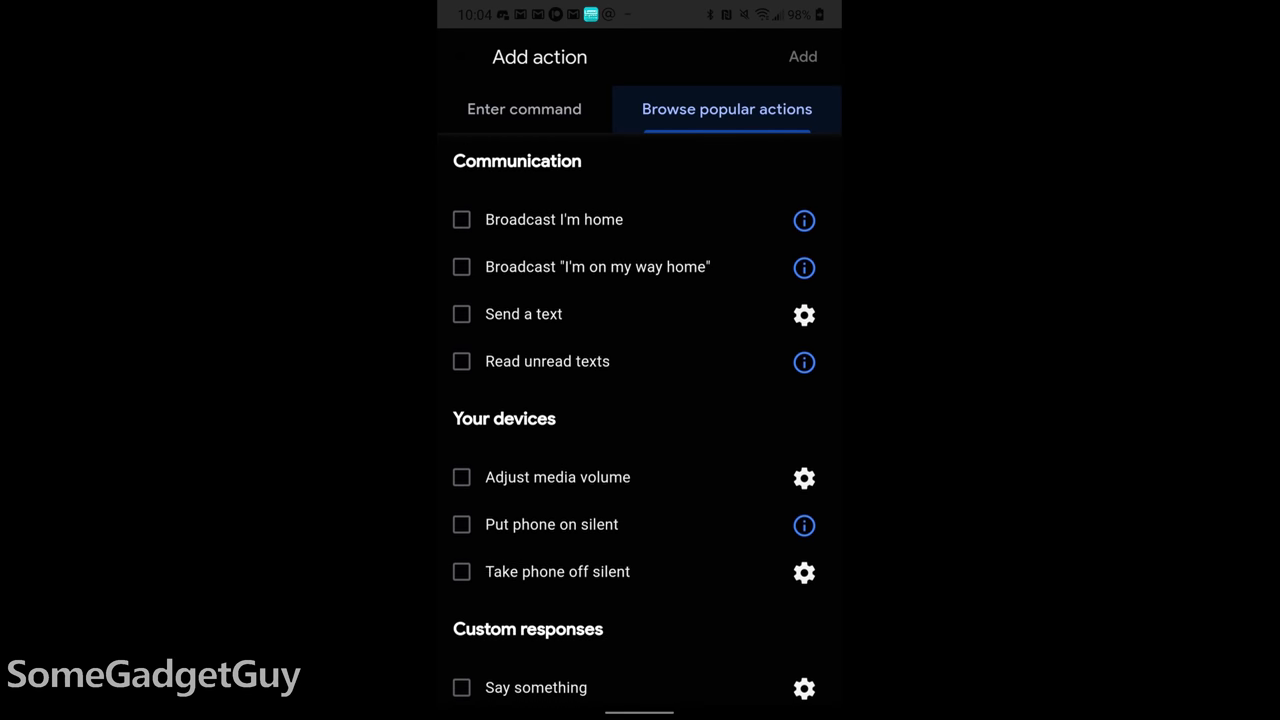
pyautogui.scroll(1, 634, 419)
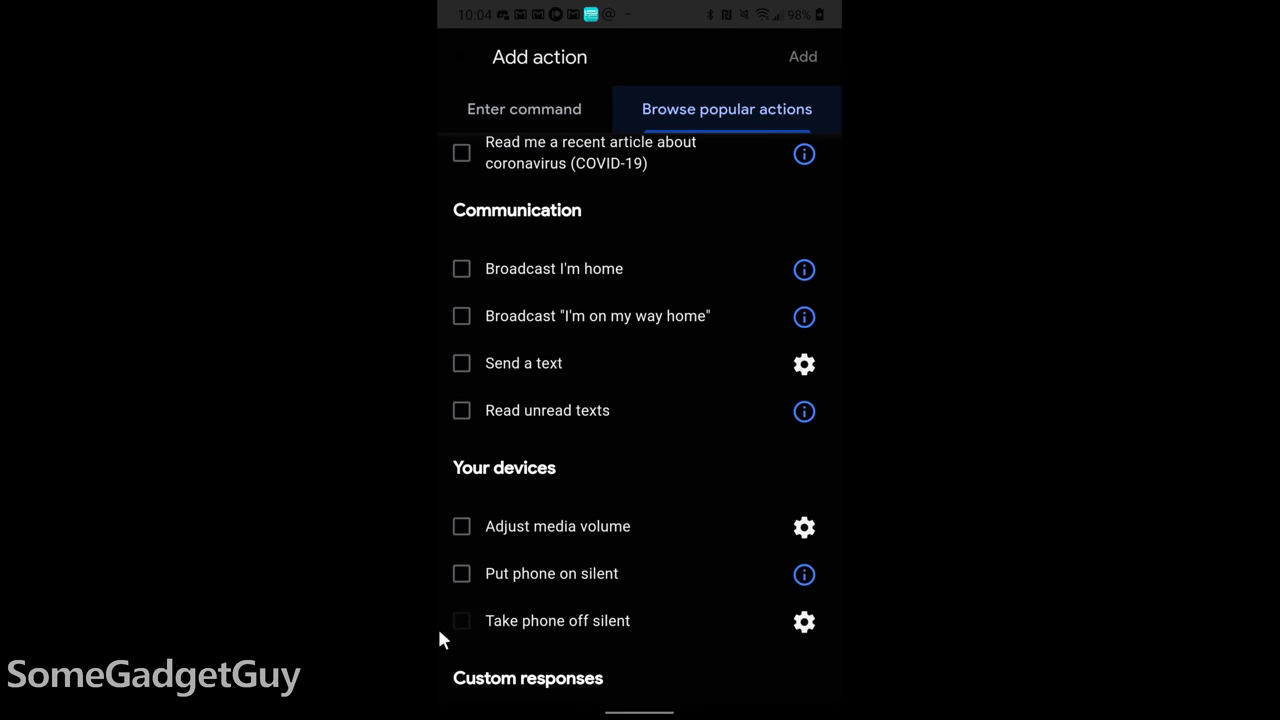
# - Tick Put phone on silent and Adjust media volume, setting media volume to 9
pyautogui.click(461, 576)
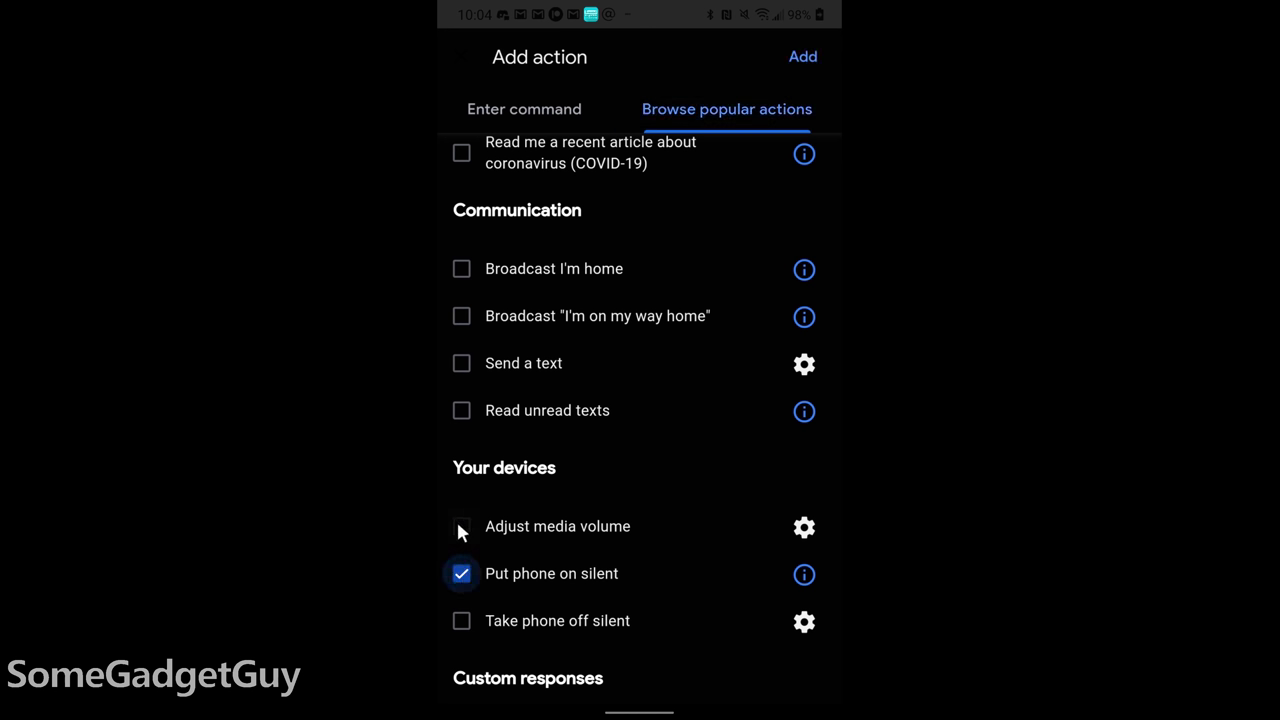
pyautogui.click(462, 528)
pyautogui.click(804, 530)
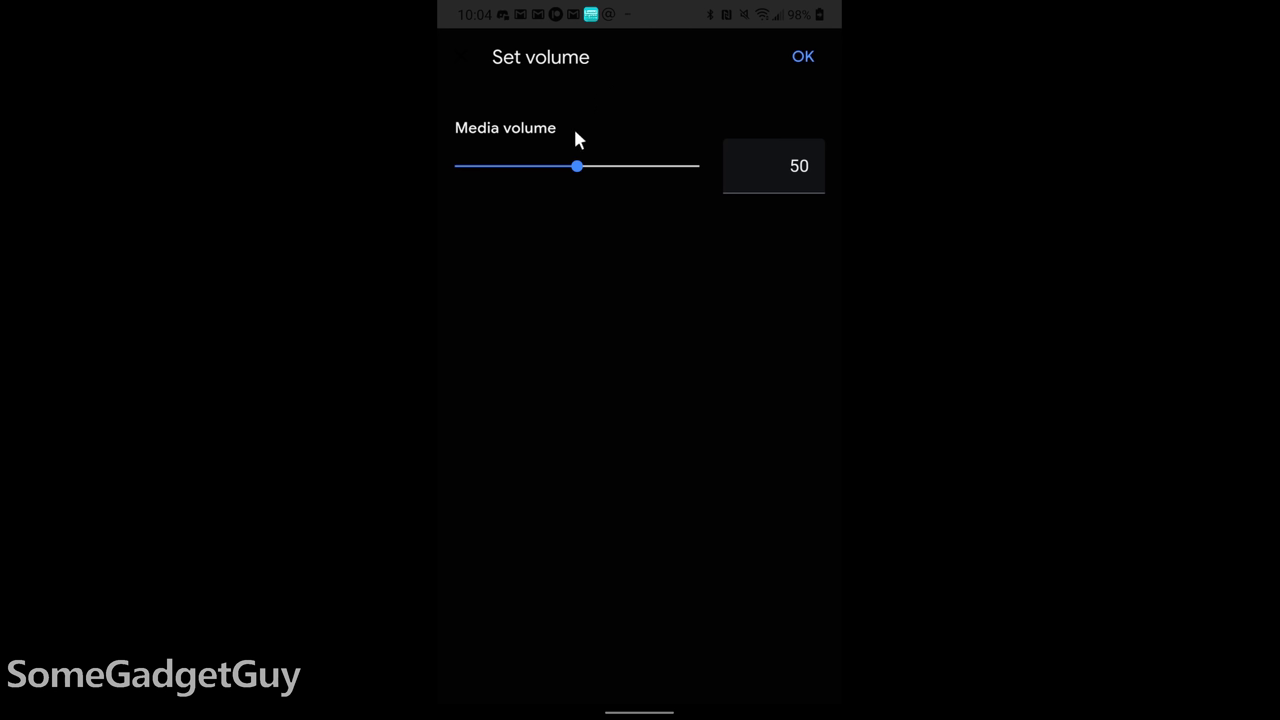
pyautogui.moveTo(576, 167); pyautogui.dragTo(437, 170)
pyautogui.click(804, 56)
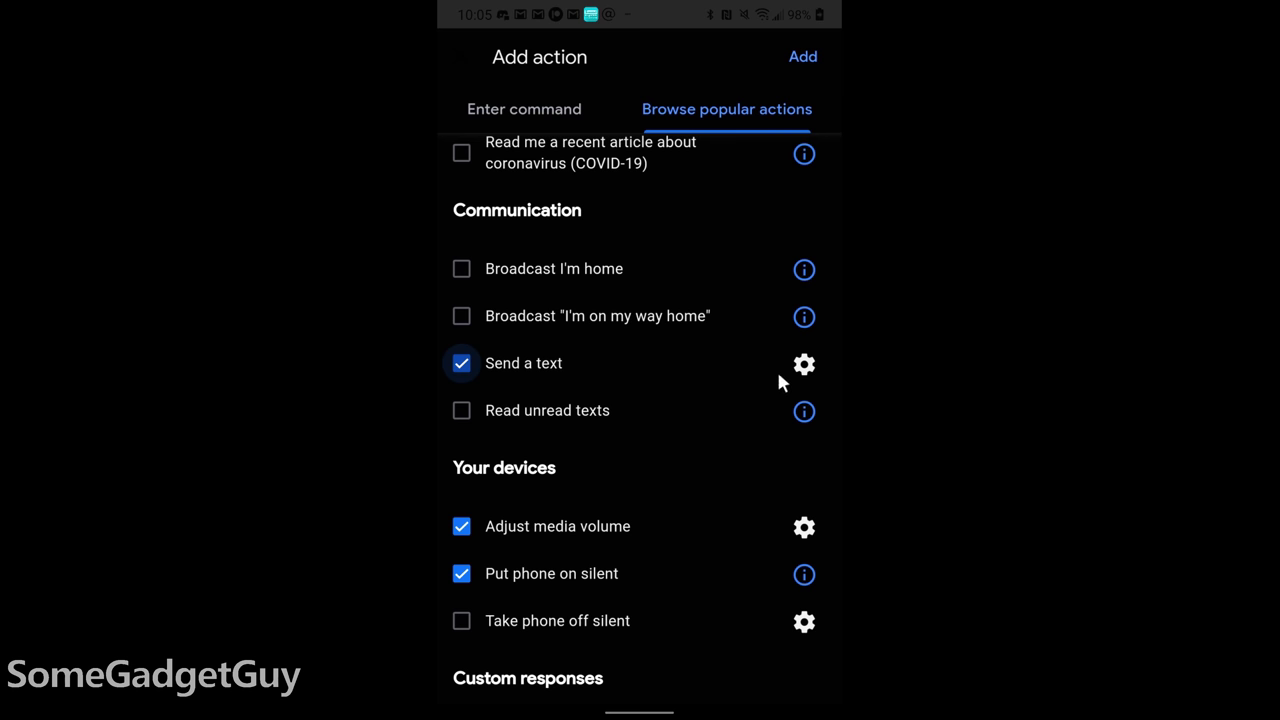
# - Set the text to 'I'm getting pulled over. Please check my google photos account for a selfie video.'
pyautogui.click(804, 364)
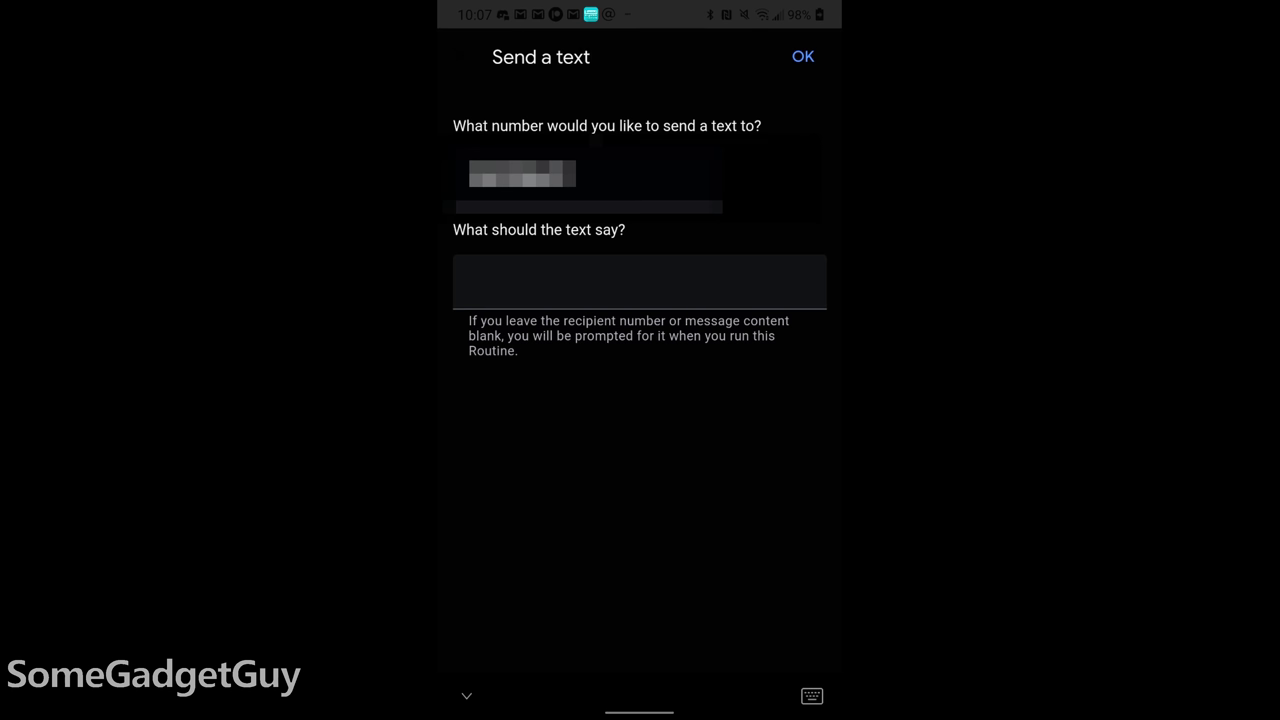
pyautogui.write("I'm getting")
pyautogui.write(' pulled over.')
pyautogui.write(' Please che')
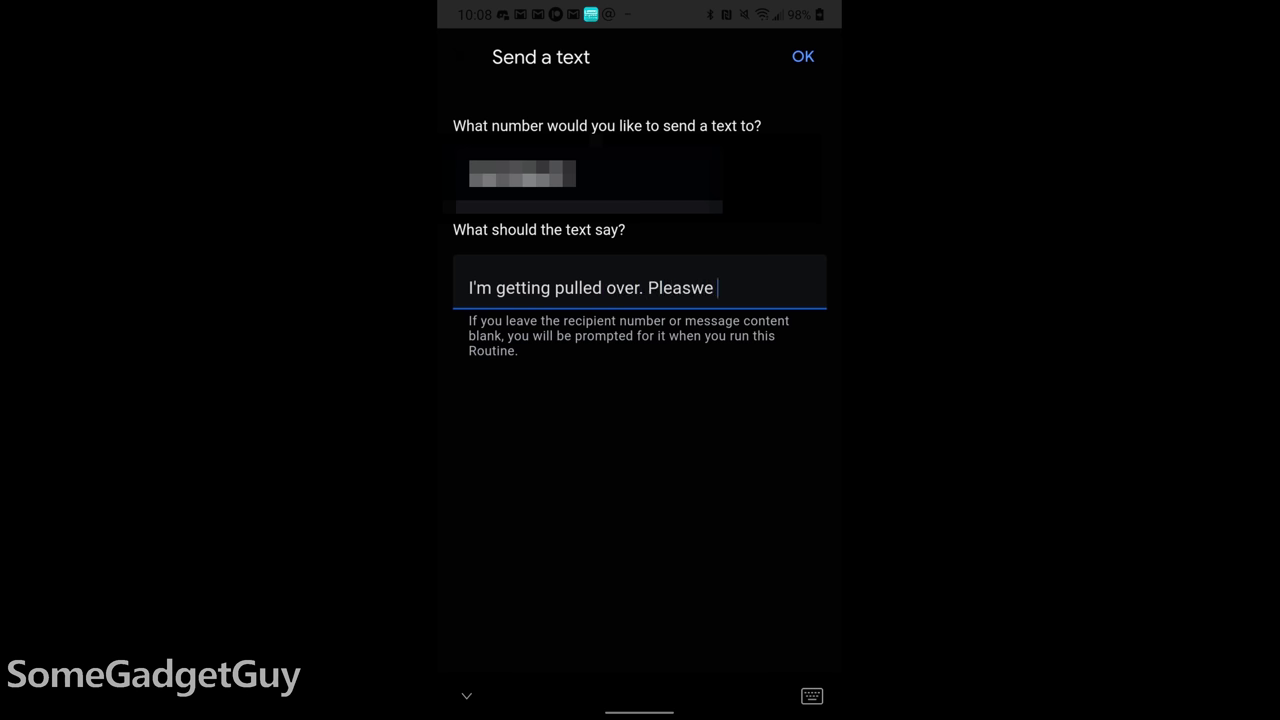
pyautogui.press('BackSpace')
pyautogui.write('check my google photo')
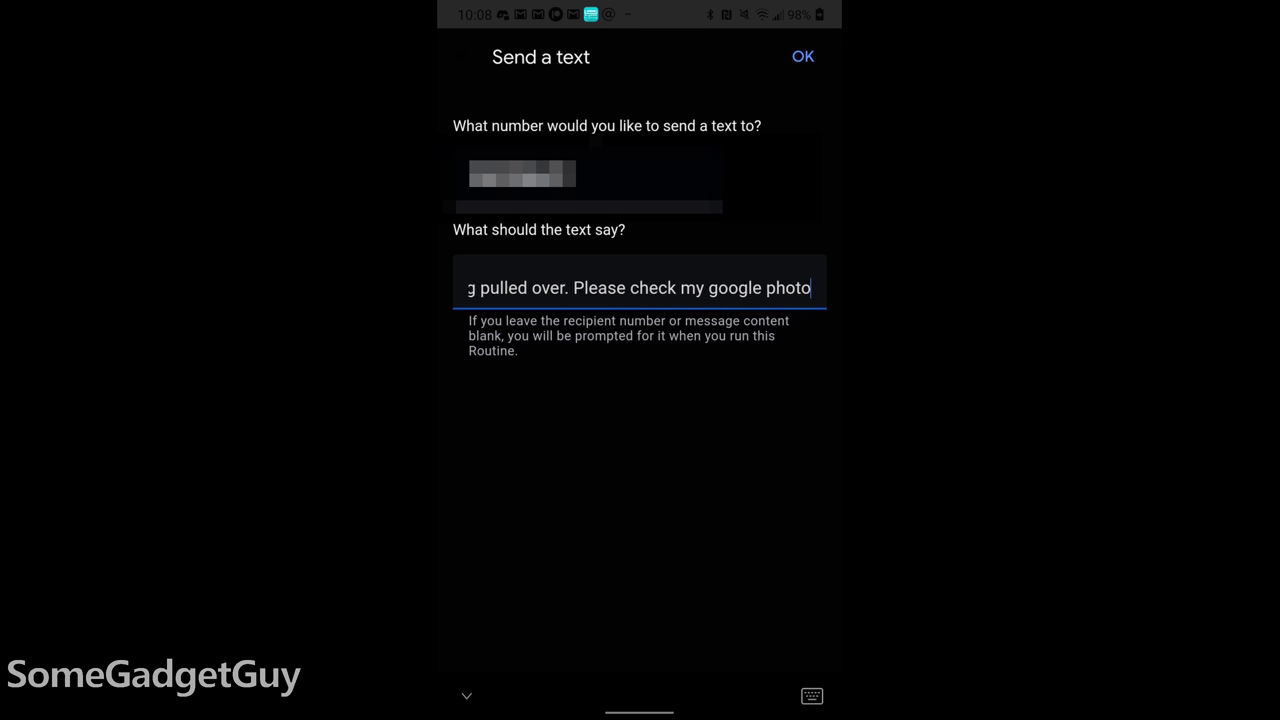
pyautogui.write('s account for a selfie video.')
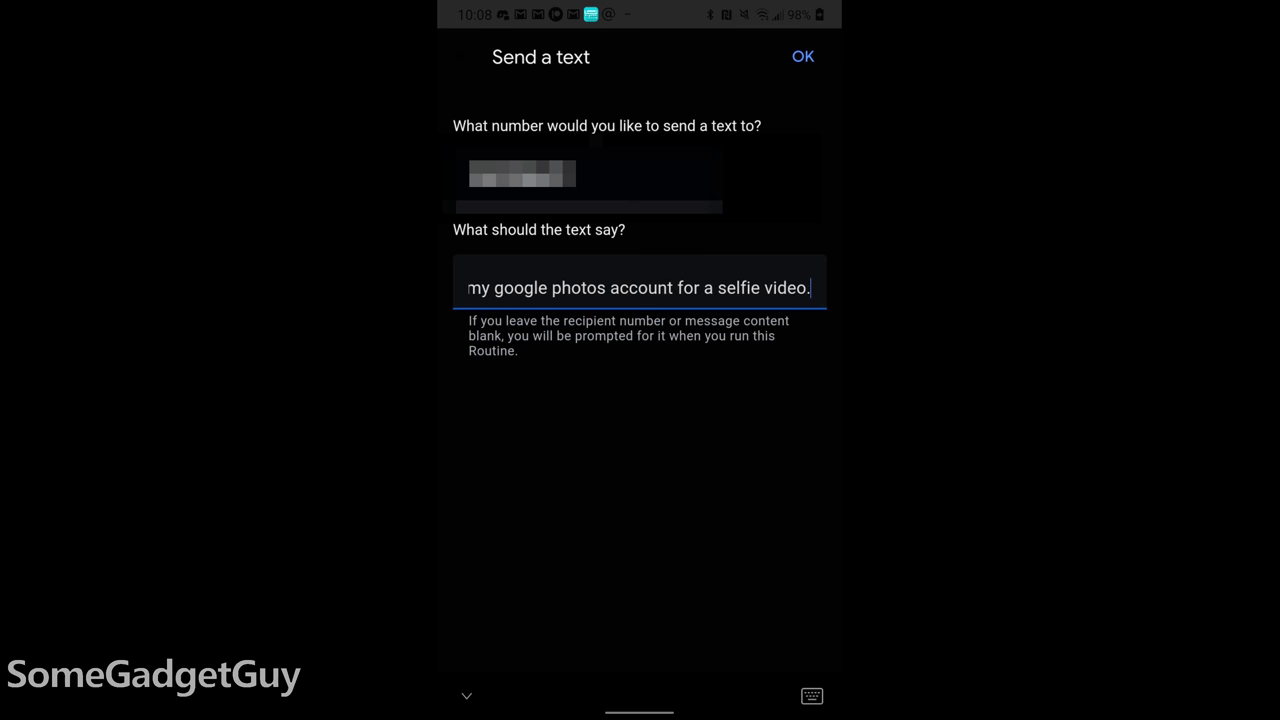
pyautogui.click(804, 56)
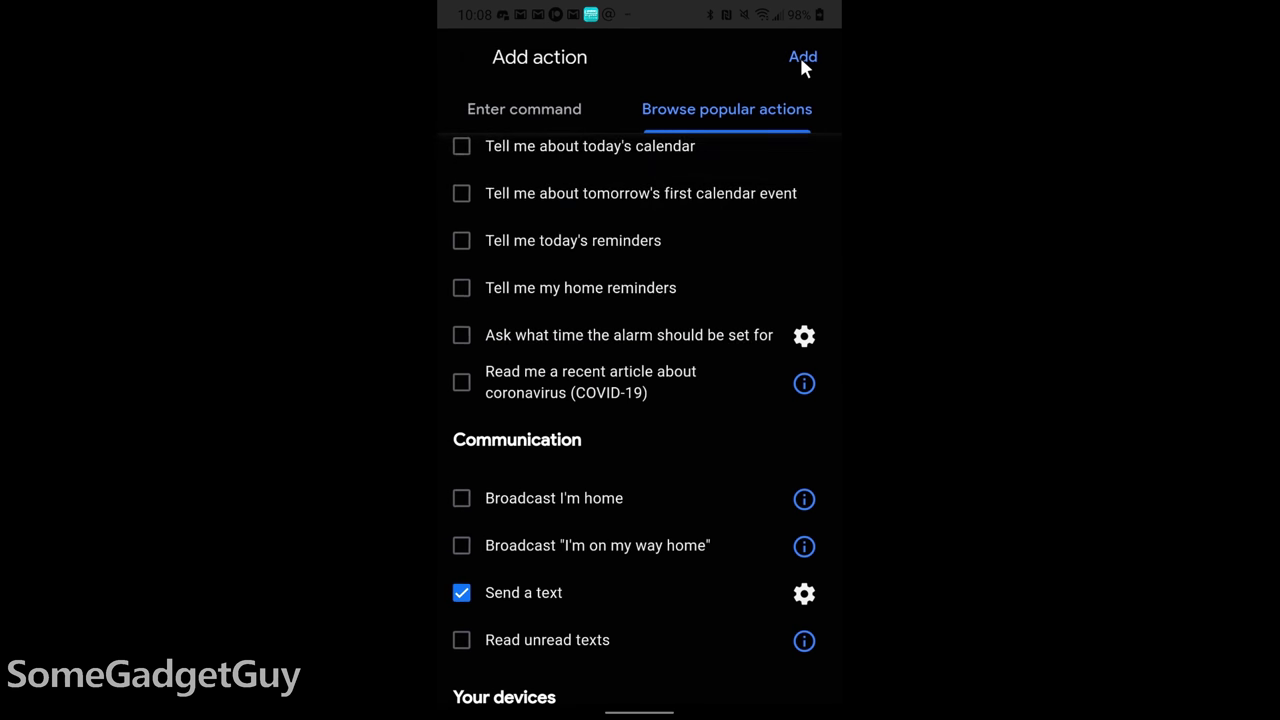
pyautogui.click(802, 57)
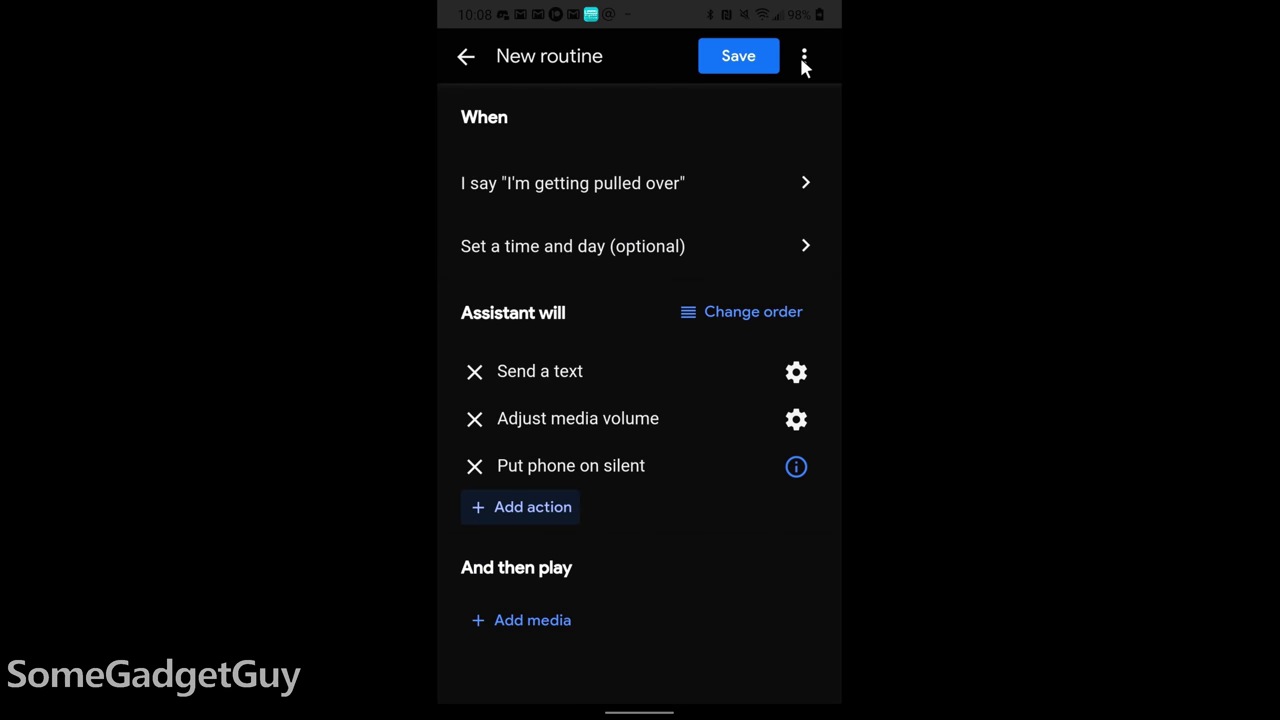
# - Add custom actions 'turn on do not disturb' and 'take a selfie video' to the routine
pyautogui.click(519, 512)
pyautogui.write('t')
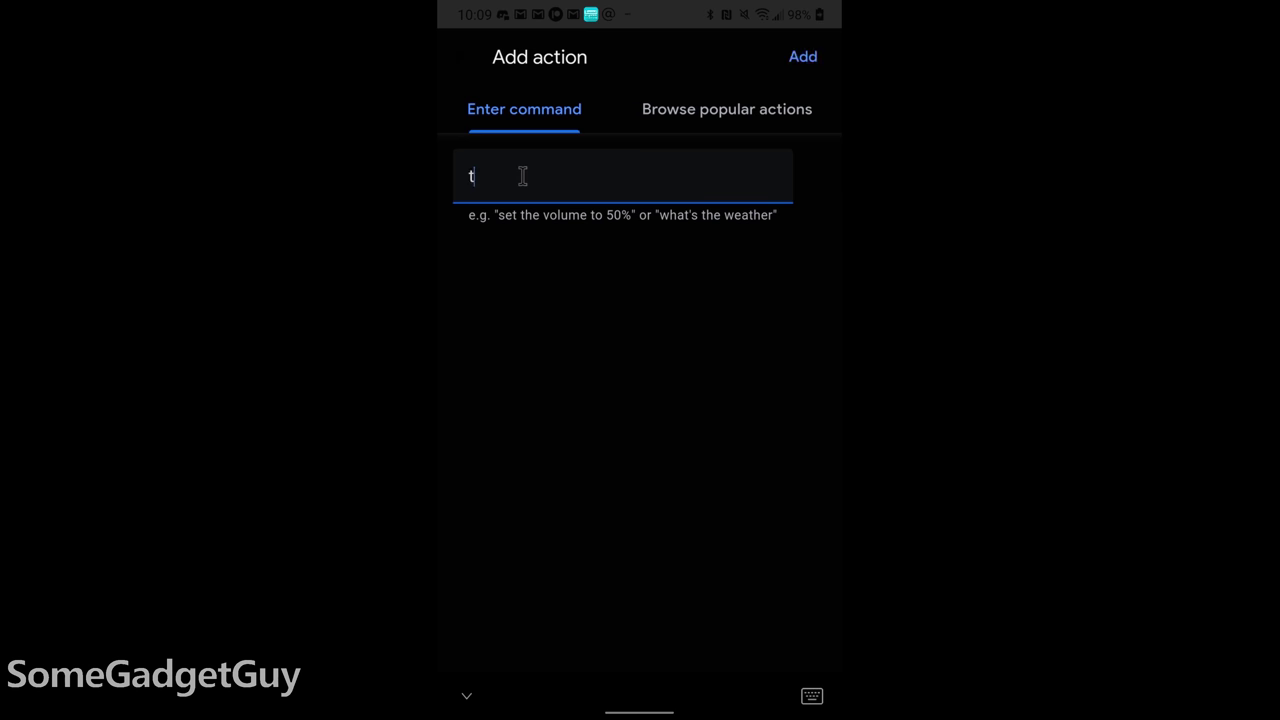
pyautogui.write('urn on do not di')
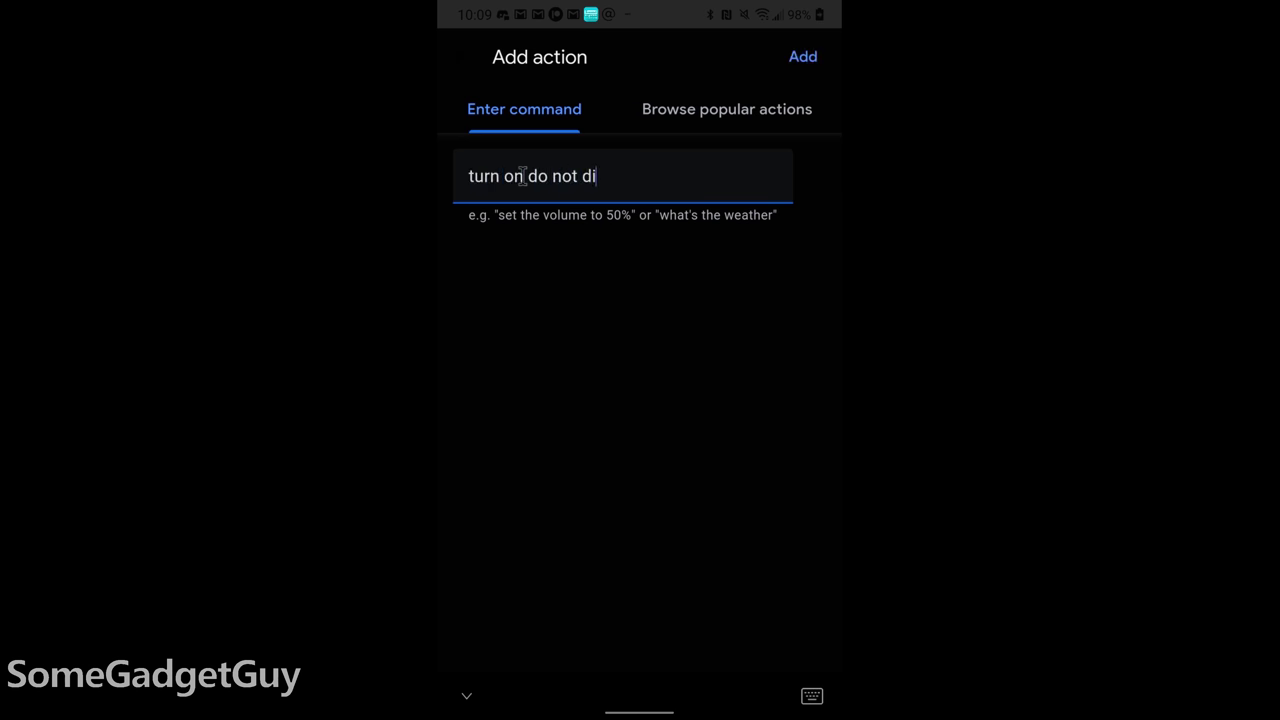
pyautogui.write('sturb')
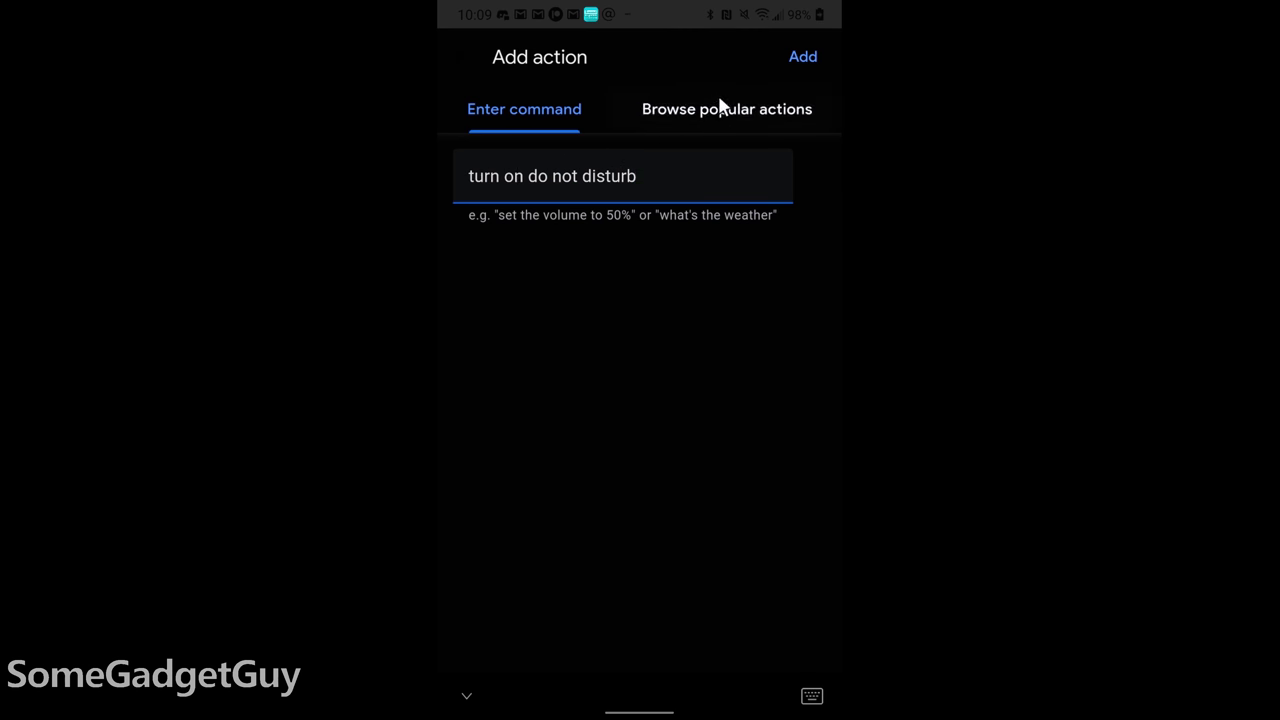
pyautogui.click(806, 58)
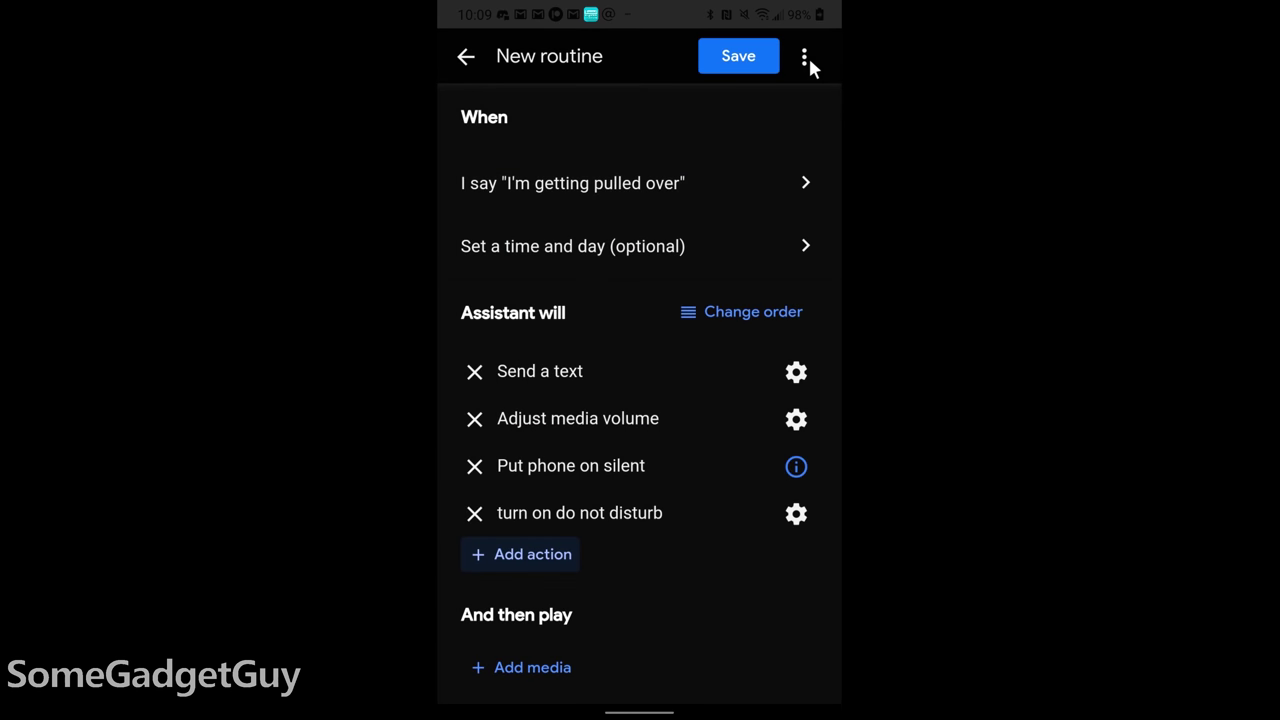
pyautogui.click(556, 554)
pyautogui.write('take a se')
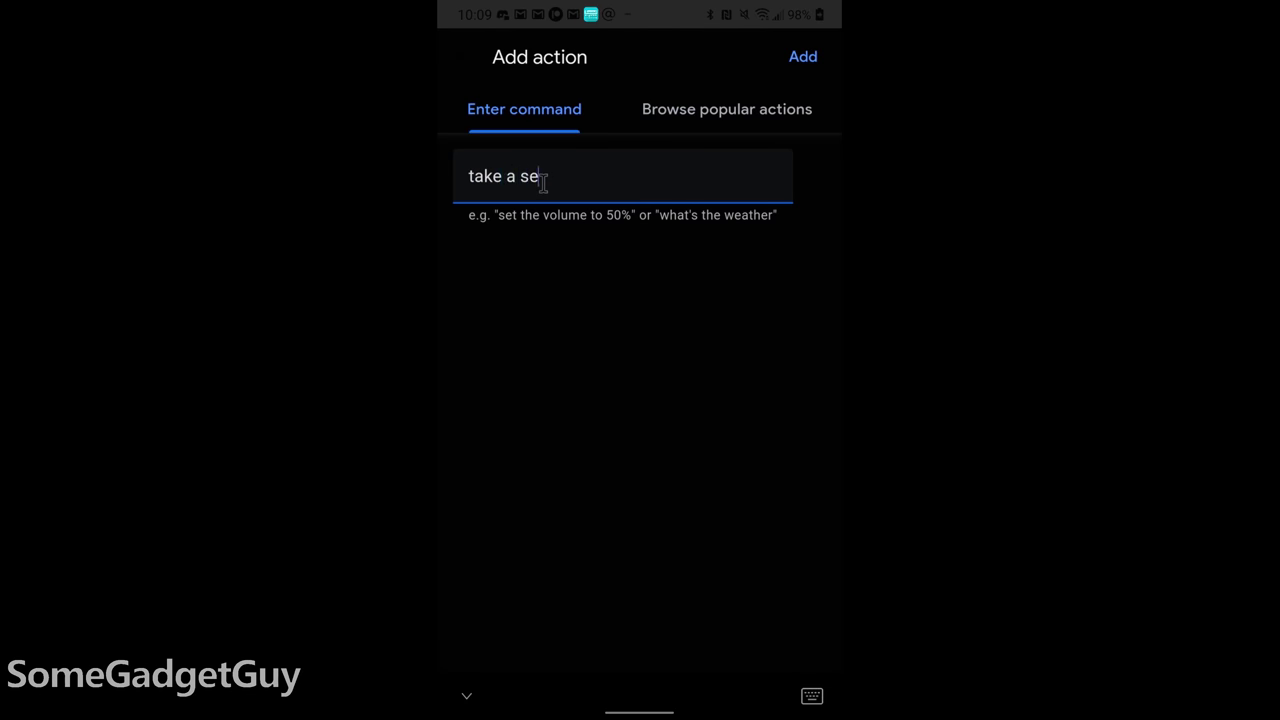
pyautogui.write('lfie video')
pyautogui.click(803, 55)
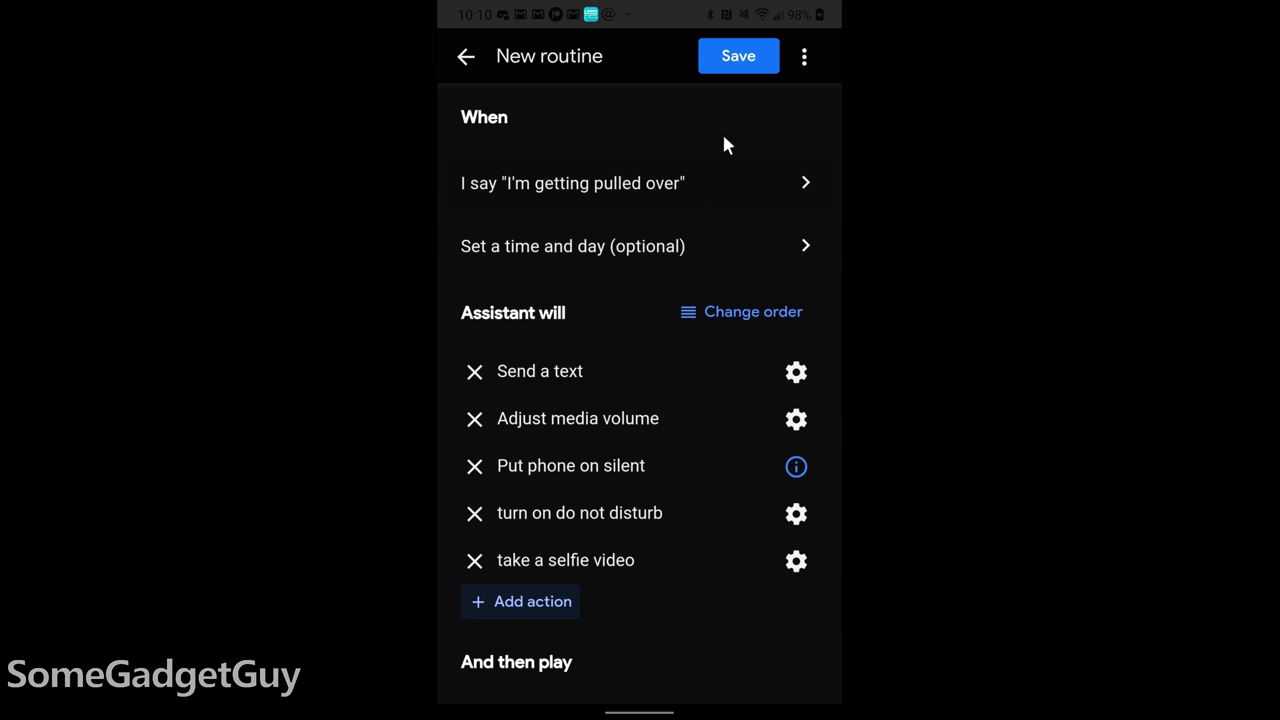
# - Save the 'I'm getting pulled over' routine
pyautogui.click(739, 64)
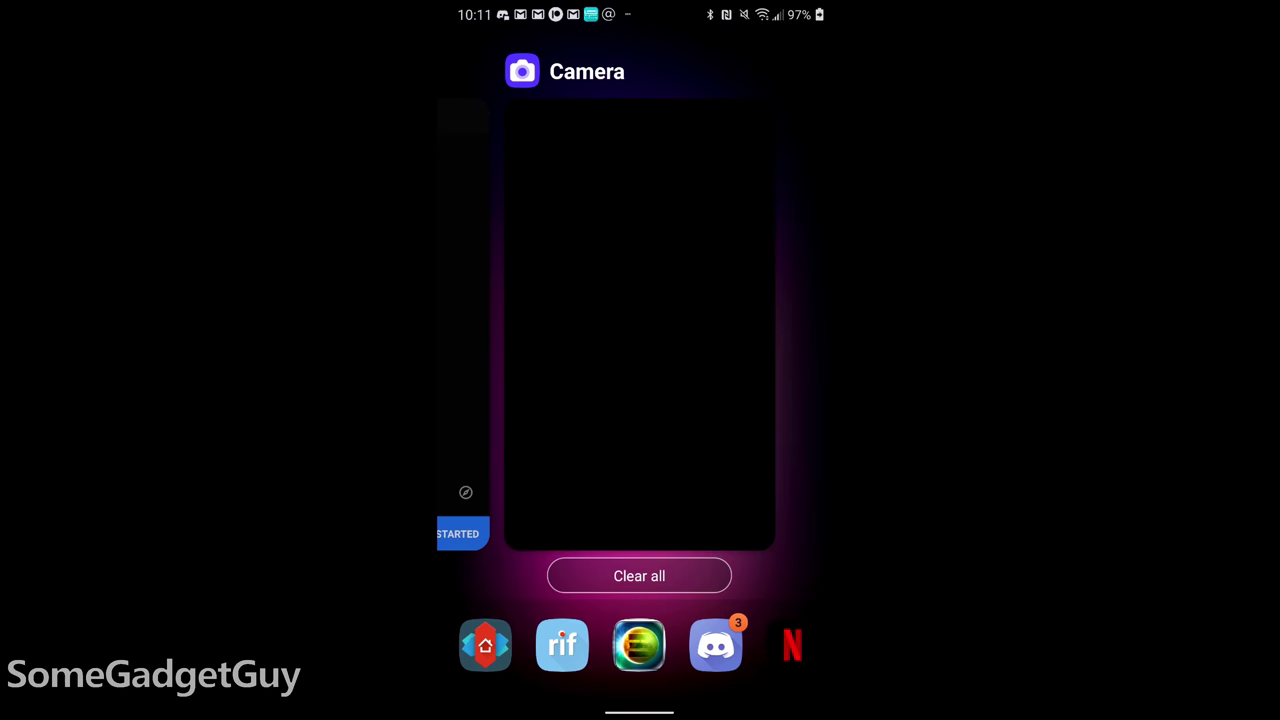
# - Return to the Reddit pulled-over post via recent apps and upvote it to 465
pyautogui.moveTo(520, 300); pyautogui.dragTo(760, 300)
pyautogui.moveTo(520, 300); pyautogui.dragTo(760, 300)
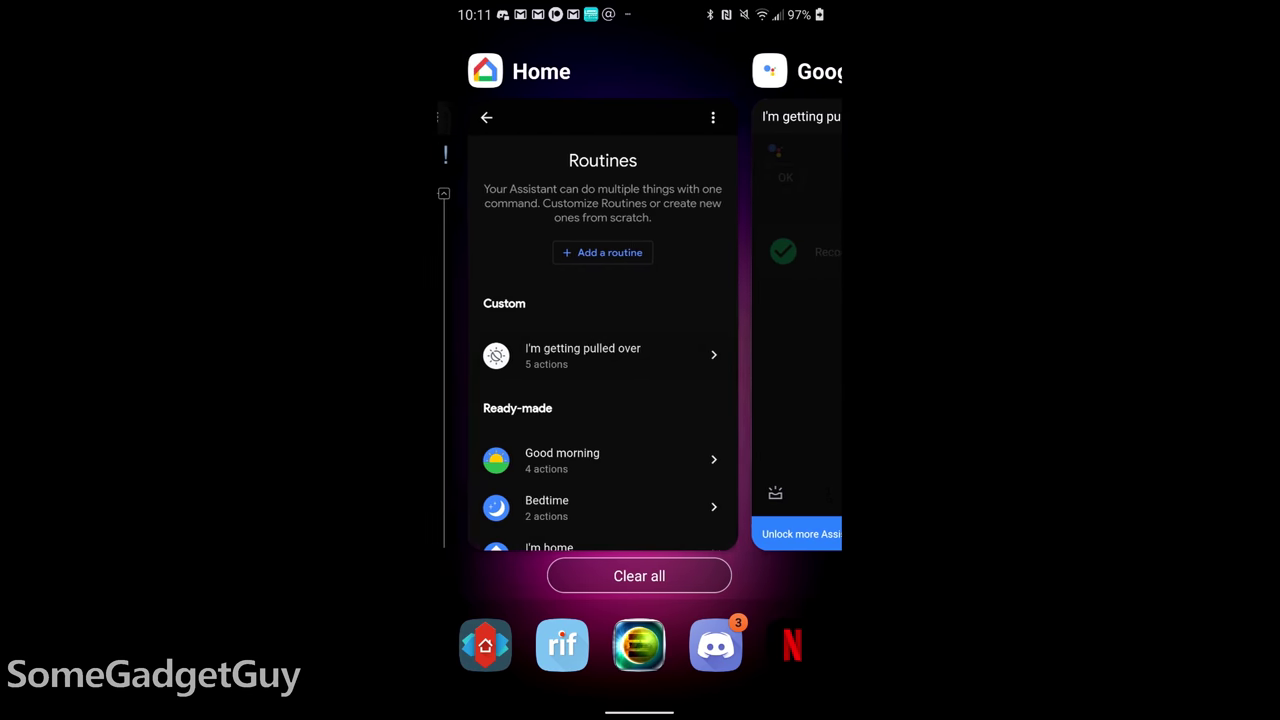
pyautogui.moveTo(520, 300); pyautogui.dragTo(760, 300)
pyautogui.click(640, 350)
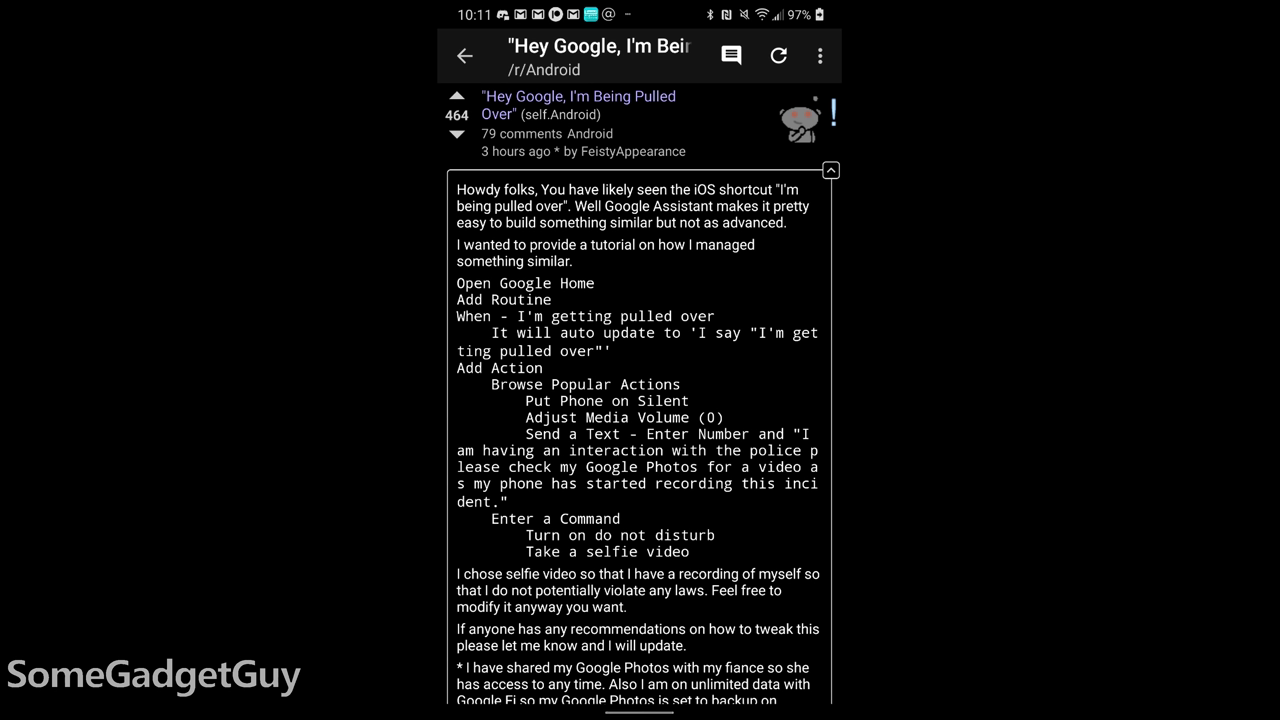
pyautogui.click(456, 96)
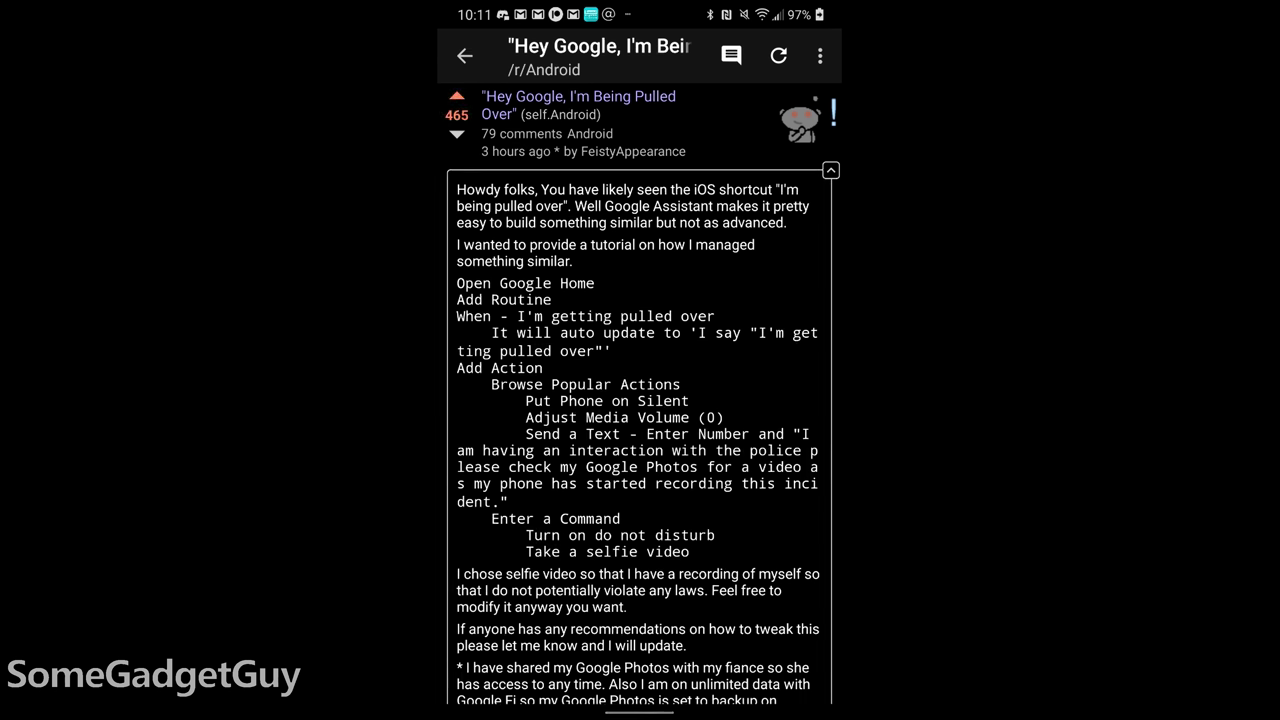